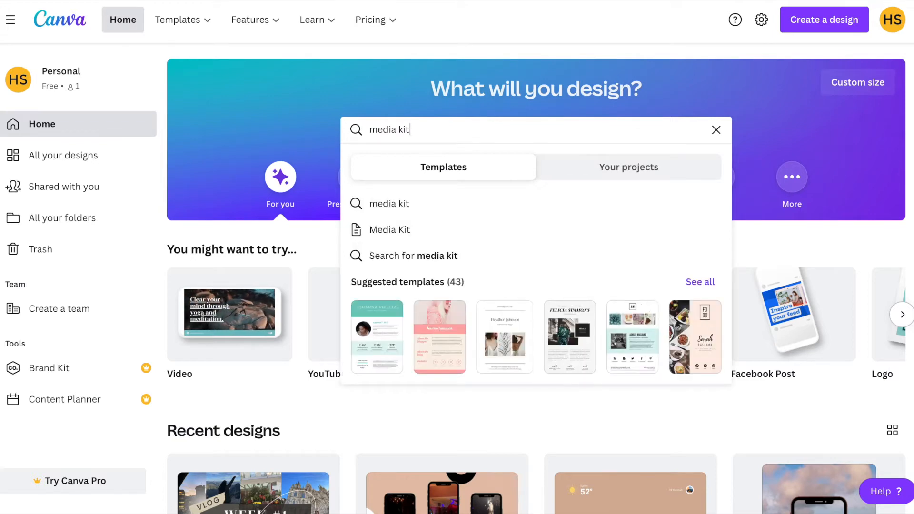
# - Search for 'media kit' templates and scroll the results to find the Blake Court fashion blogger template
pyautogui.press('Return')
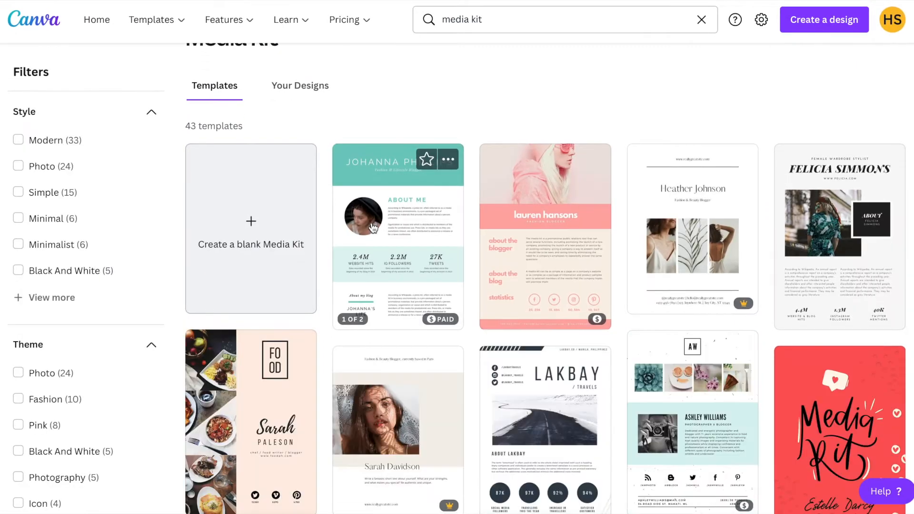
pyautogui.scroll(-1, 337, 351)
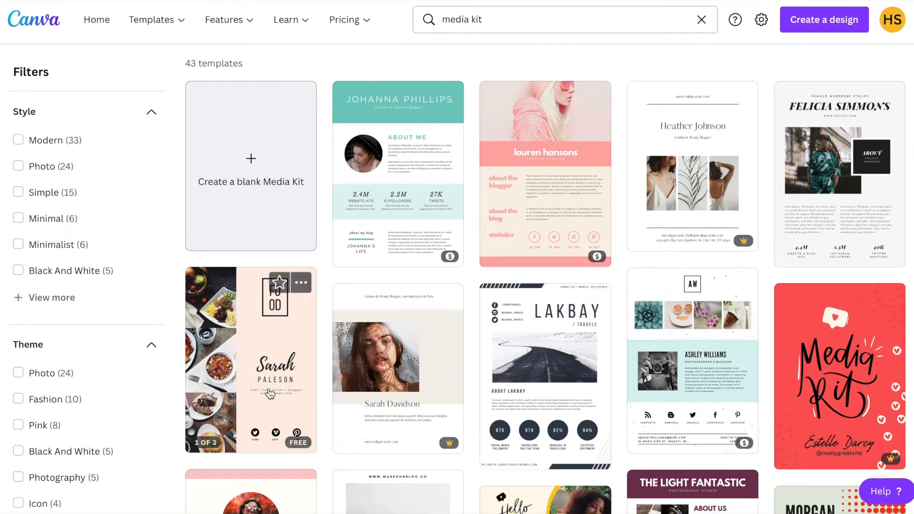
pyautogui.scroll(-1, 270, 394)
pyautogui.scroll(-1, 270, 394)
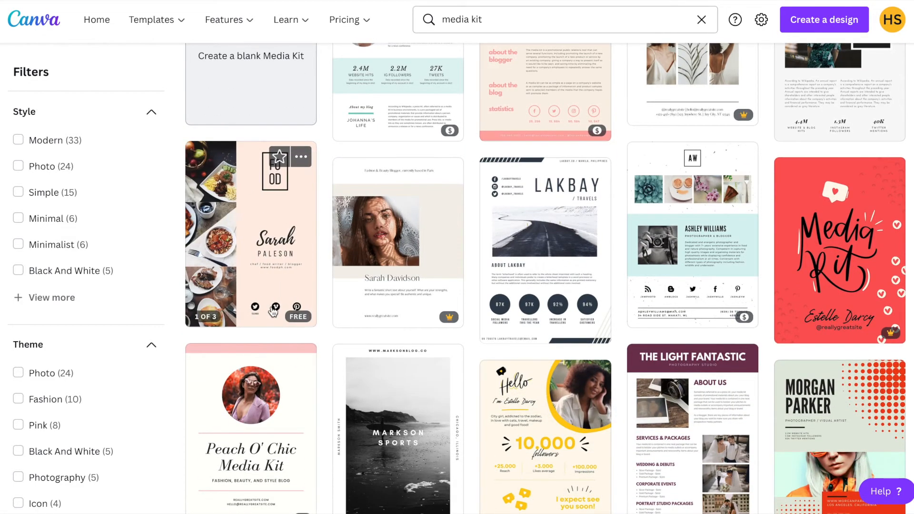
pyautogui.scroll(-4, 310, 381)
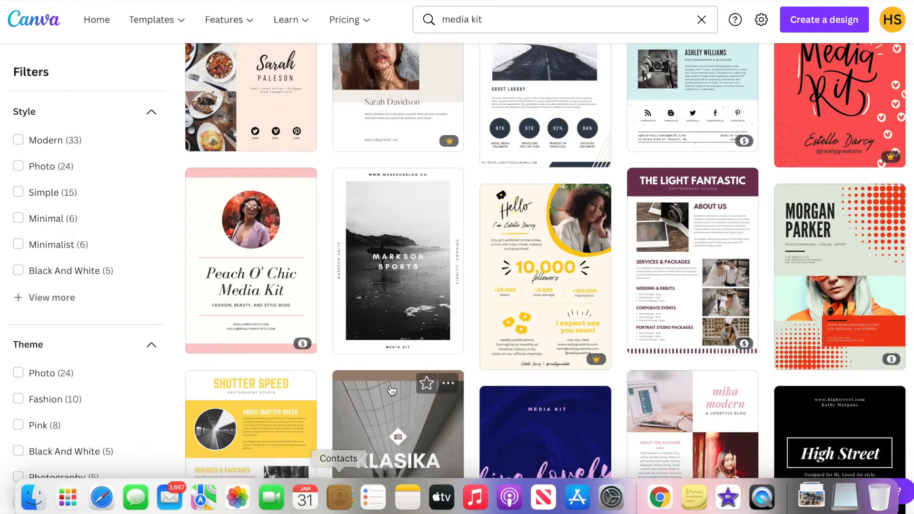
pyautogui.scroll(-10, 402, 367)
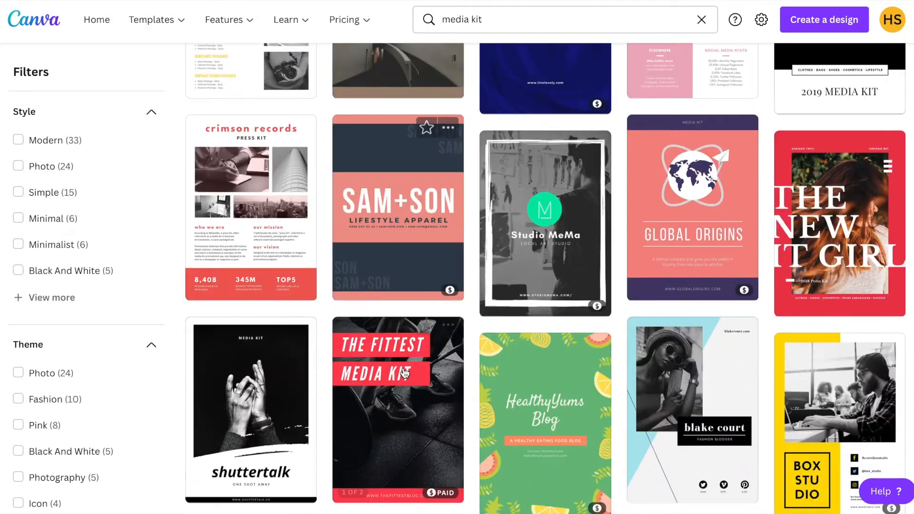
pyautogui.scroll(-1, 404, 373)
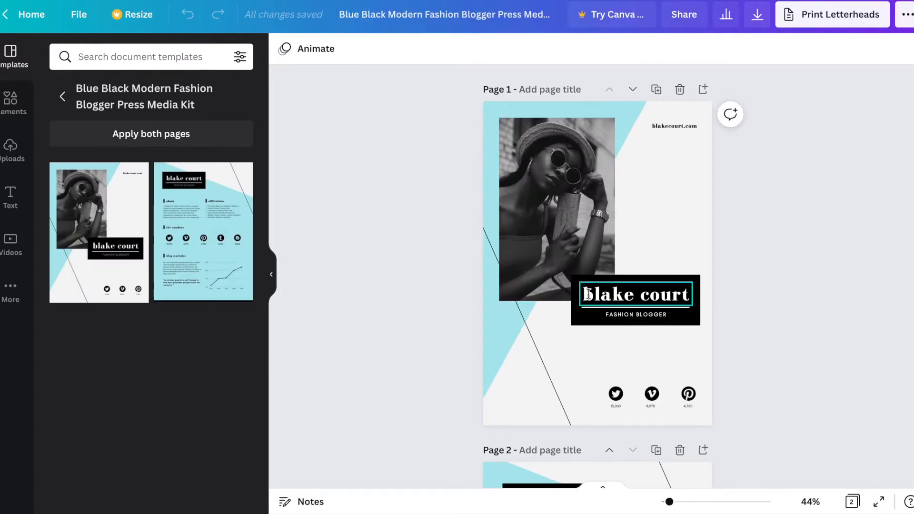
# - Select the cover's title and the social icon row to inspect them, then clear the selection
pyautogui.click(588, 294)
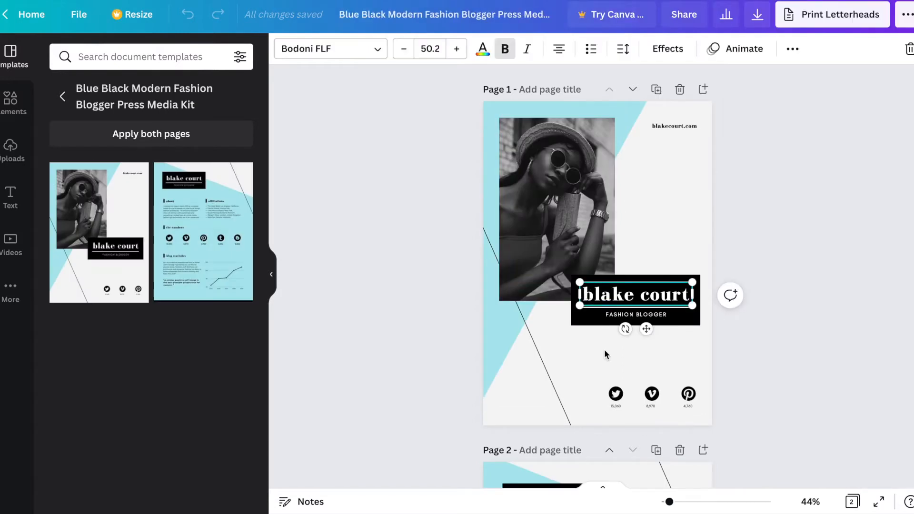
pyautogui.click(603, 389)
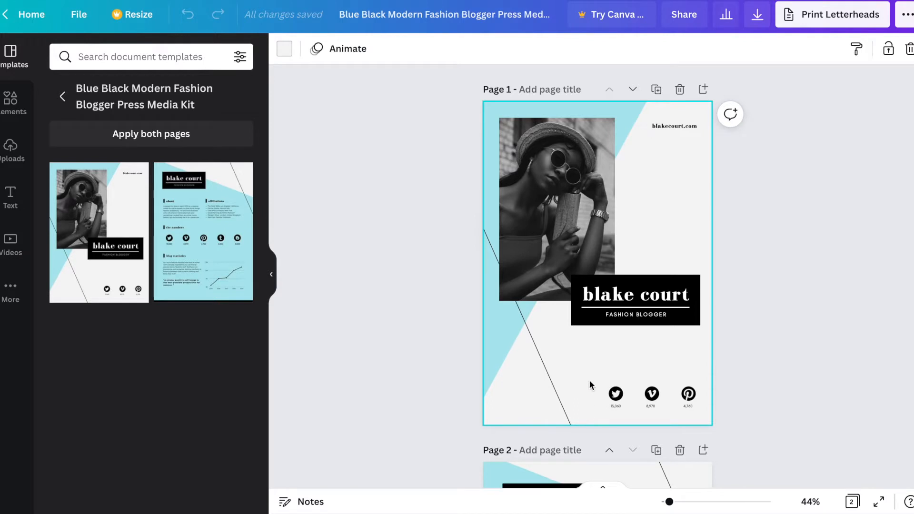
pyautogui.moveTo(589, 376)
pyautogui.mouseDown()
pyautogui.moveTo(690, 400)
pyautogui.moveTo(710, 422)
pyautogui.mouseUp()
pyautogui.click(632, 360)
# - Search Elements for 'tik tok' and add a TikTok logo shrunk to icon size beside the social icons
pyautogui.click(10, 100)
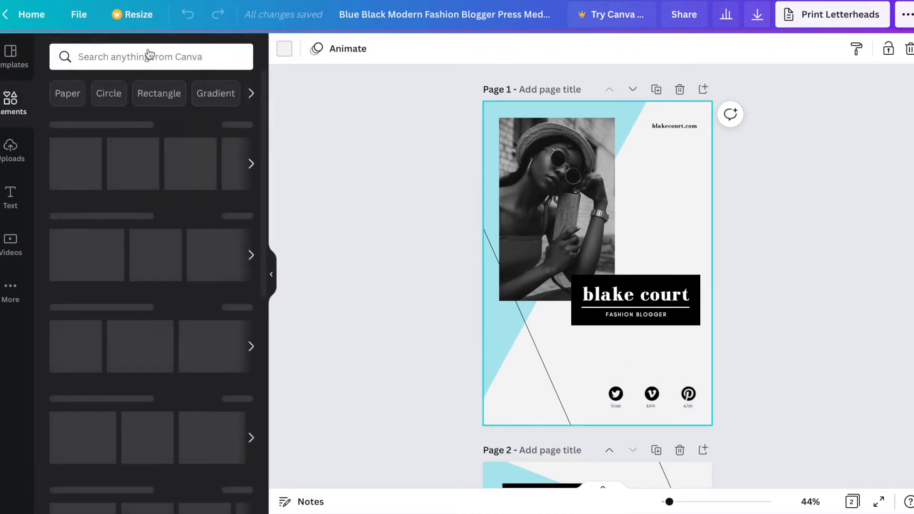
pyautogui.click(204, 55)
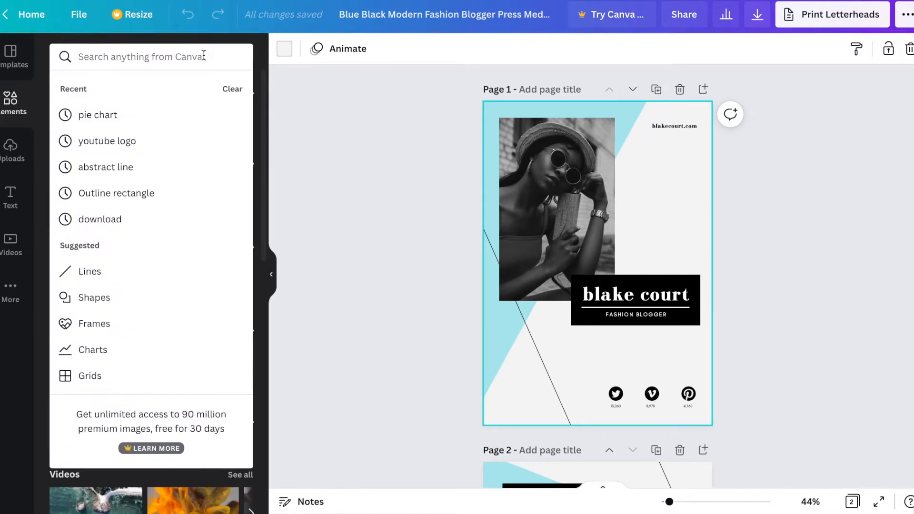
pyautogui.write('tik tok')
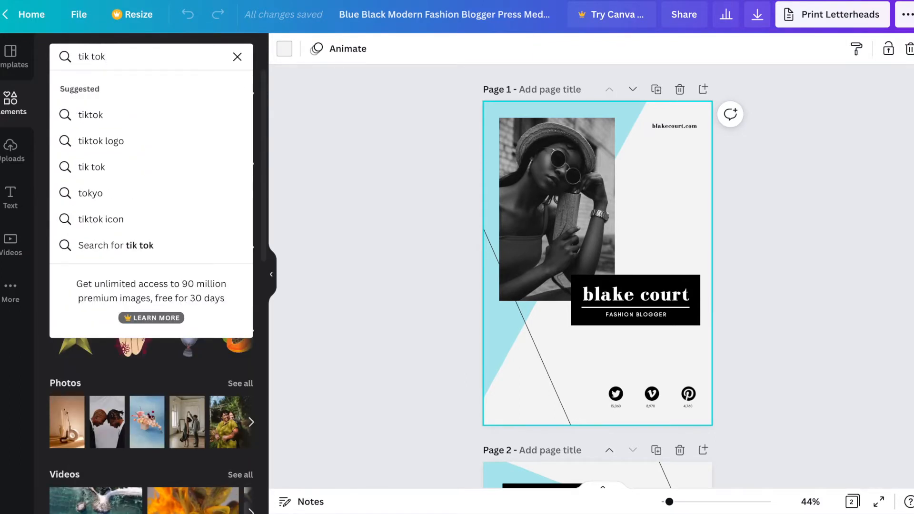
pyautogui.click(178, 141)
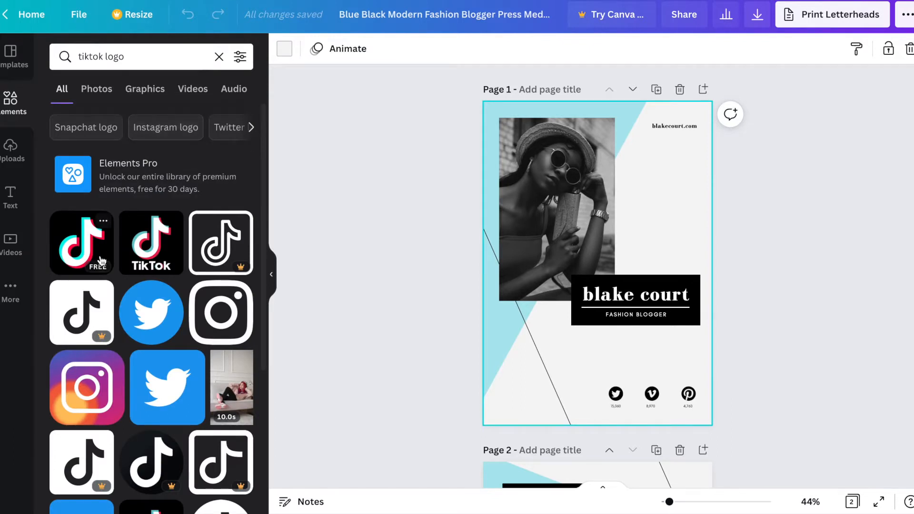
pyautogui.click(82, 243)
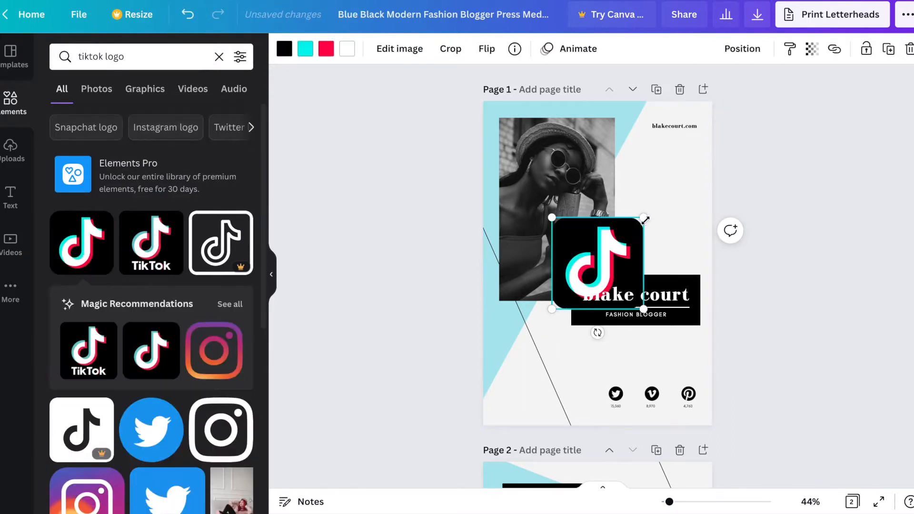
pyautogui.moveTo(644, 218); pyautogui.dragTo(591, 403)
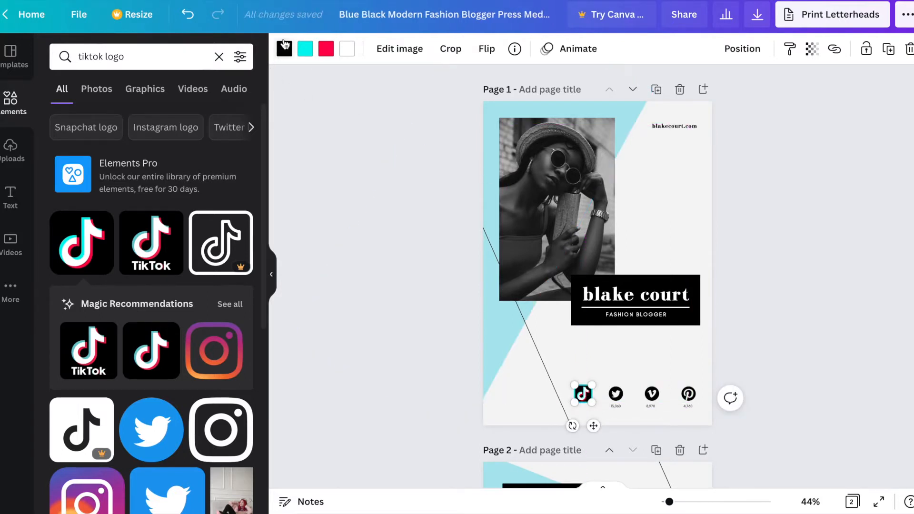
# - Recolour the TikTok logo's red and cyan accents white so it becomes a plain black-and-white icon
pyautogui.click(327, 49)
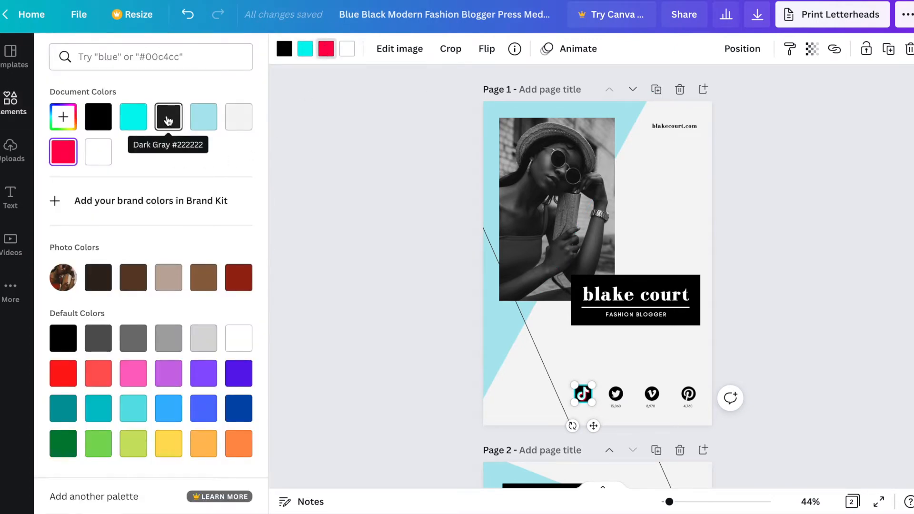
pyautogui.click(196, 130)
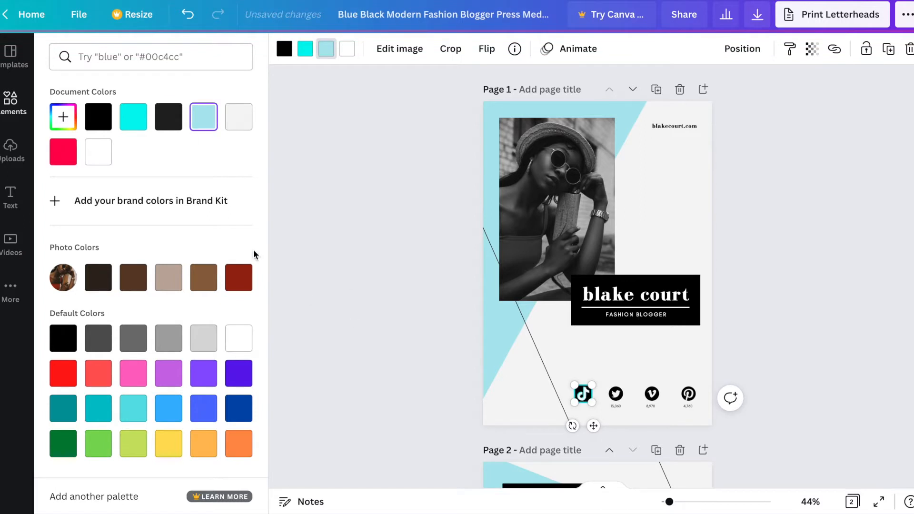
pyautogui.click(99, 160)
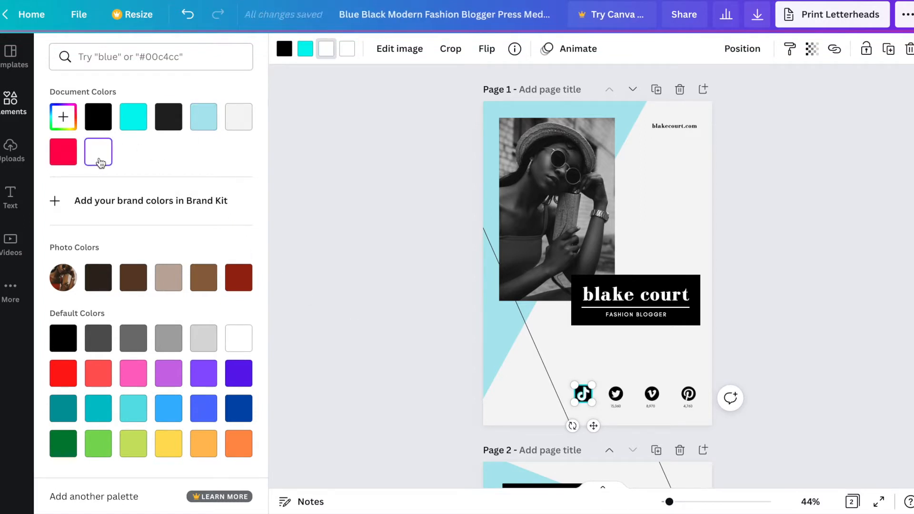
pyautogui.click(305, 49)
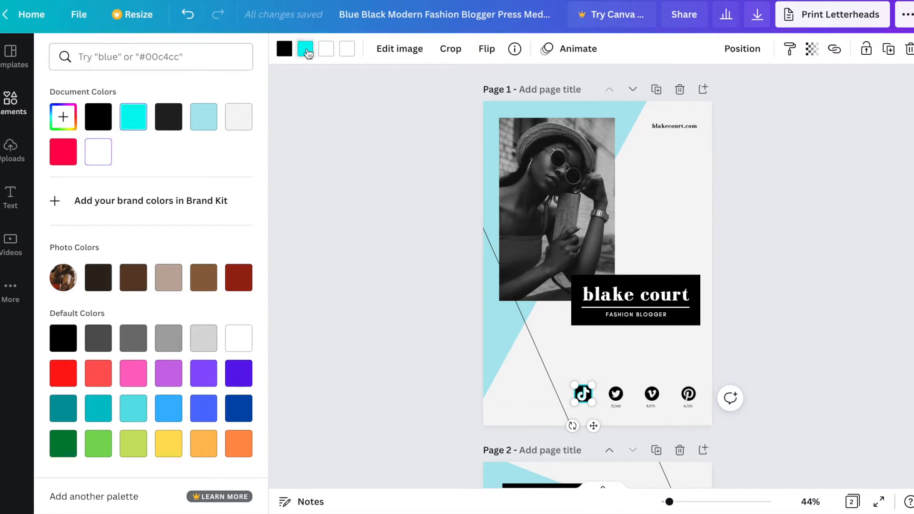
pyautogui.click(105, 152)
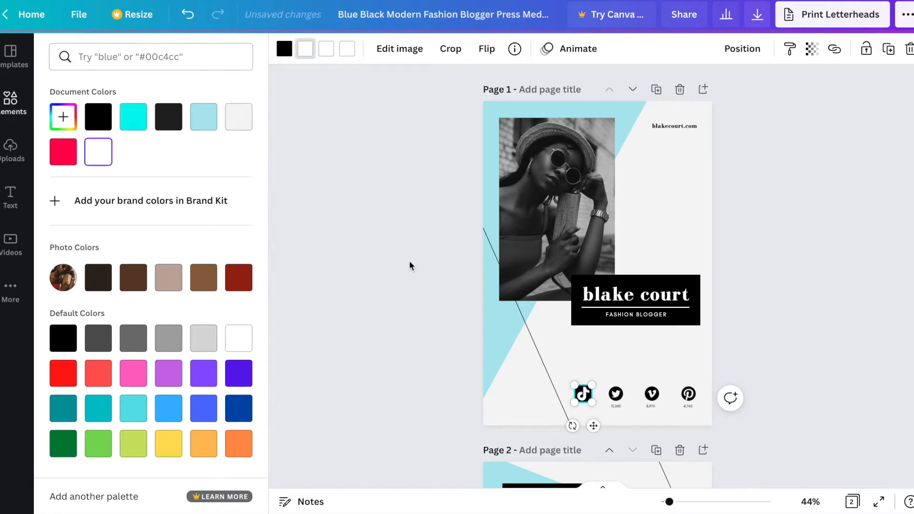
pyautogui.click(570, 350)
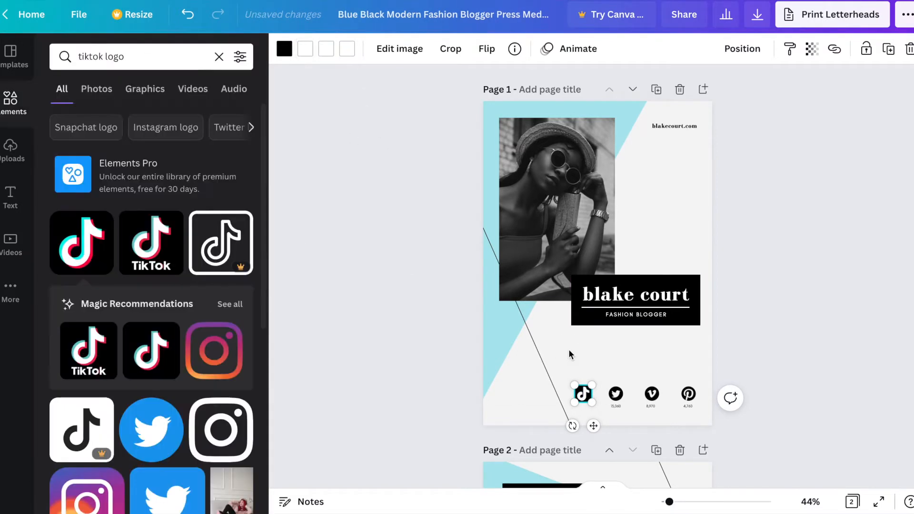
pyautogui.click(594, 365)
pyautogui.click(619, 407)
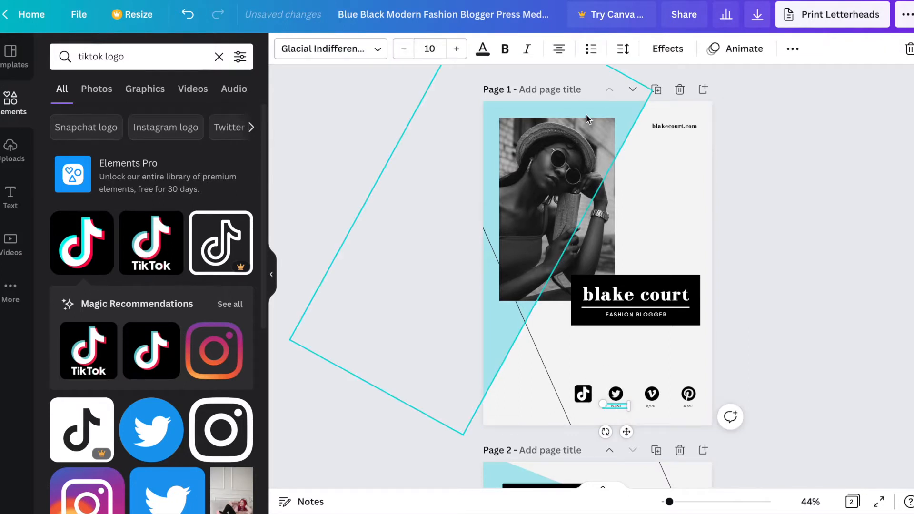
# - Duplicate the 15,060 count under the TikTok icon and shrink the icon slightly
pyautogui.click(791, 49)
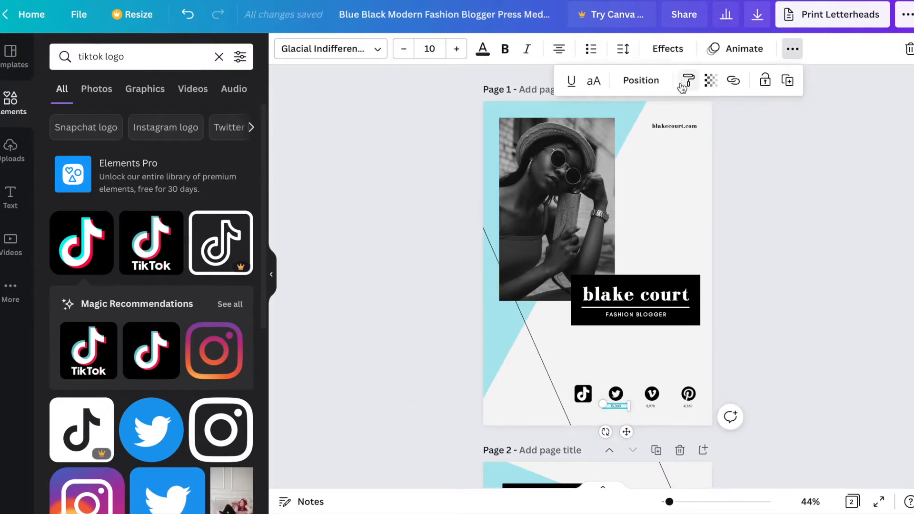
pyautogui.click(789, 81)
pyautogui.moveTo(633, 439); pyautogui.dragTo(595, 437)
pyautogui.click(581, 389)
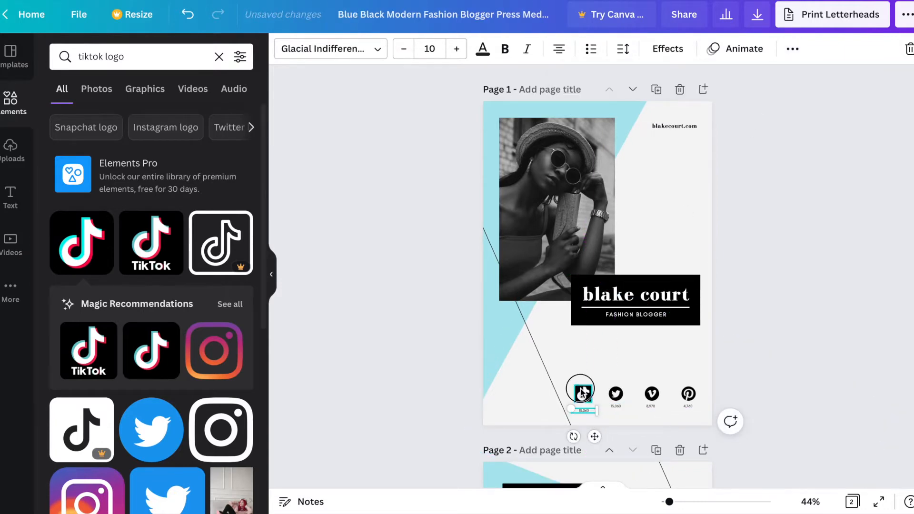
pyautogui.moveTo(575, 385); pyautogui.dragTo(583, 390)
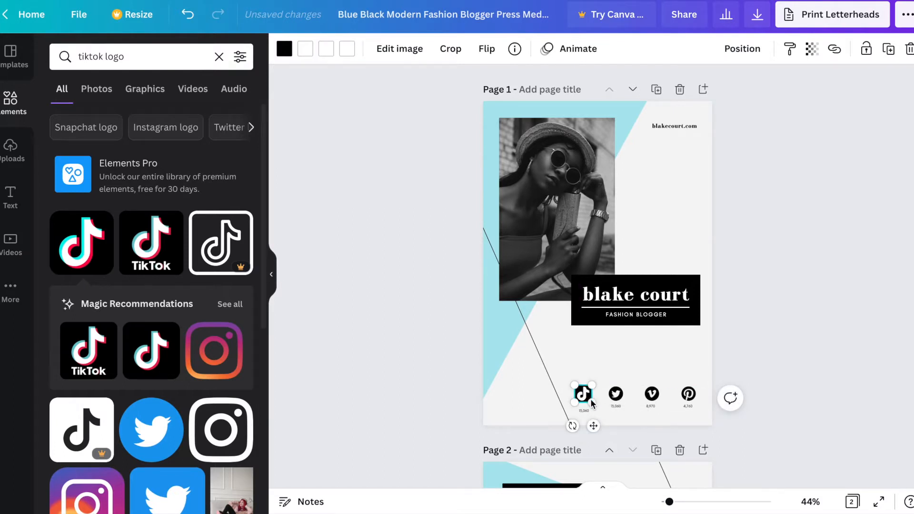
# - Recolour page 1's light-blue diagonal triangle dark red
pyautogui.click(562, 405)
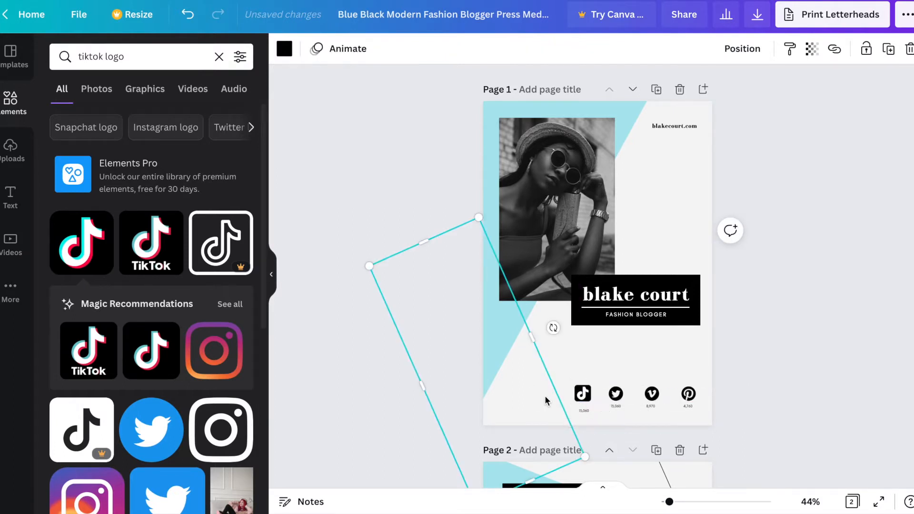
pyautogui.click(587, 362)
pyautogui.click(495, 190)
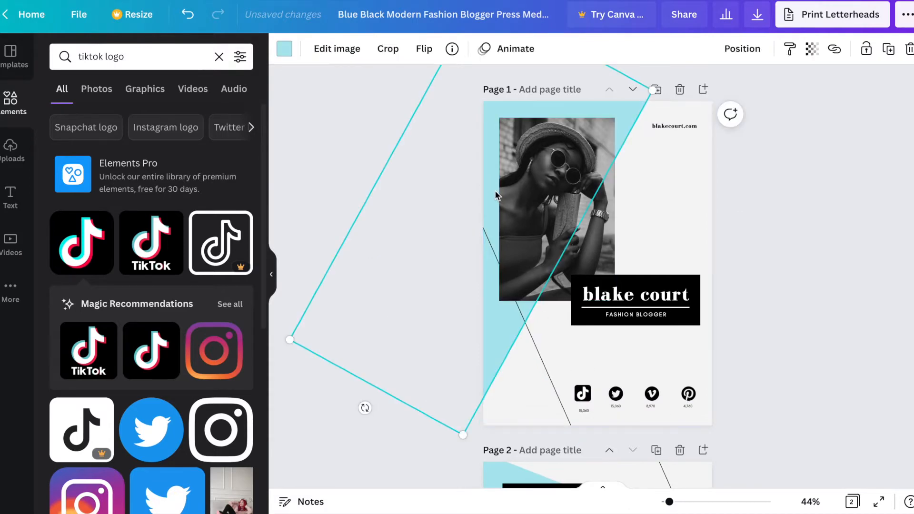
pyautogui.click(285, 49)
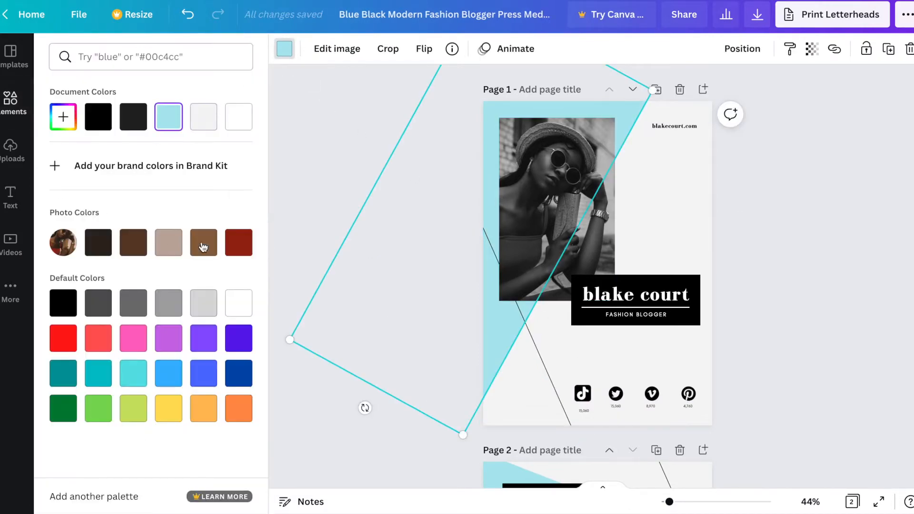
pyautogui.click(245, 248)
pyautogui.click(633, 208)
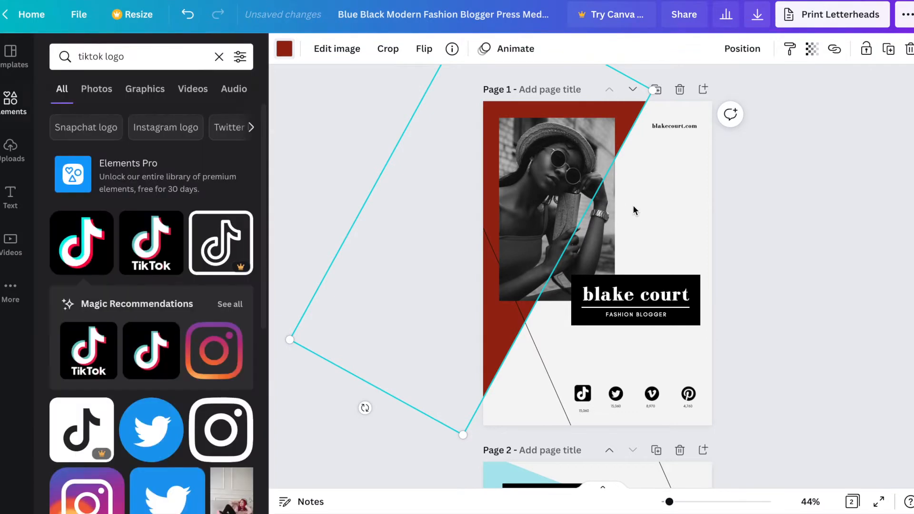
# - Browse the computer's folders for a file to upload, then cancel the upload
pyautogui.click(12, 147)
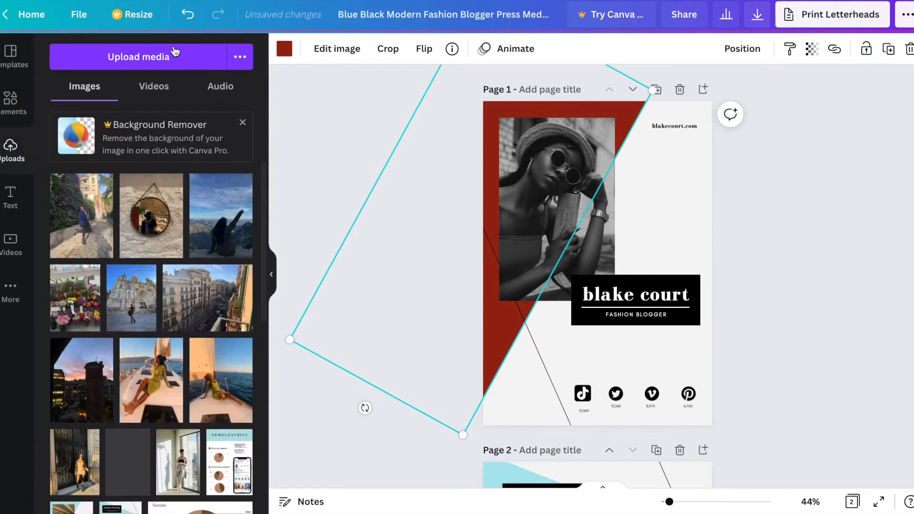
pyautogui.click(173, 57)
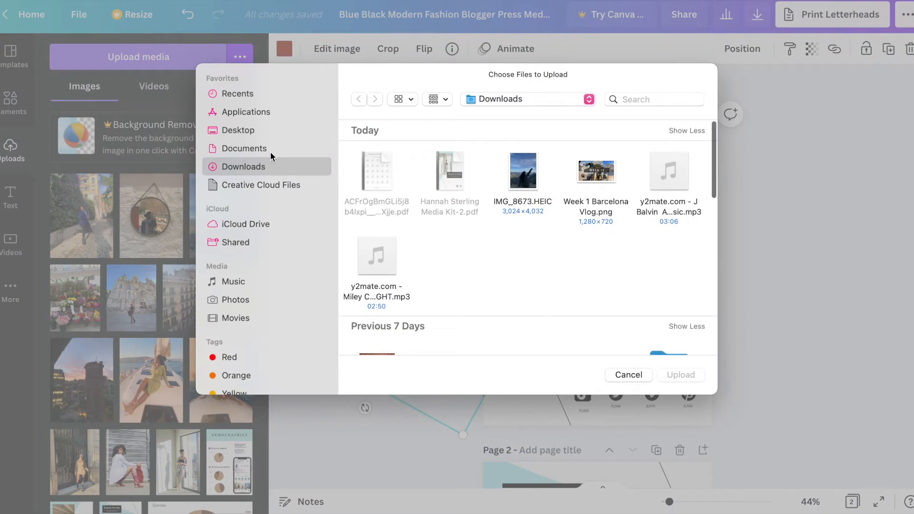
pyautogui.click(260, 143)
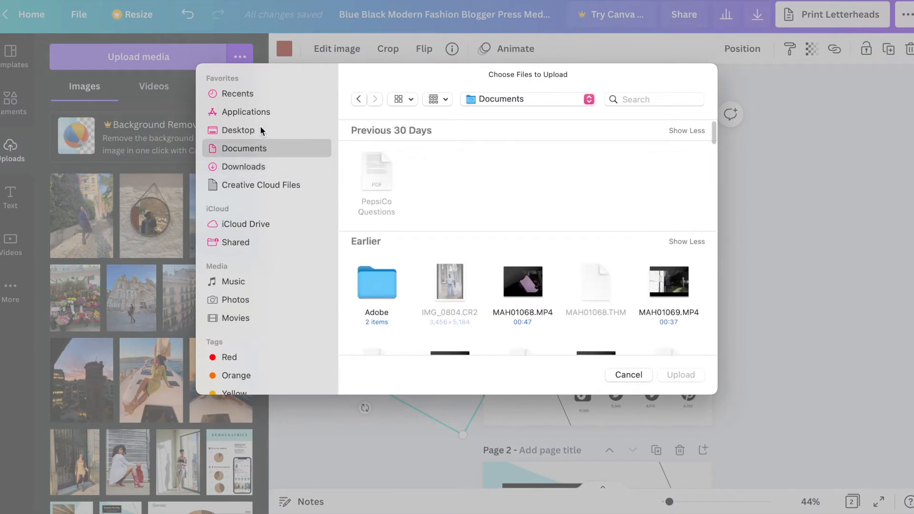
pyautogui.click(261, 130)
pyautogui.click(264, 112)
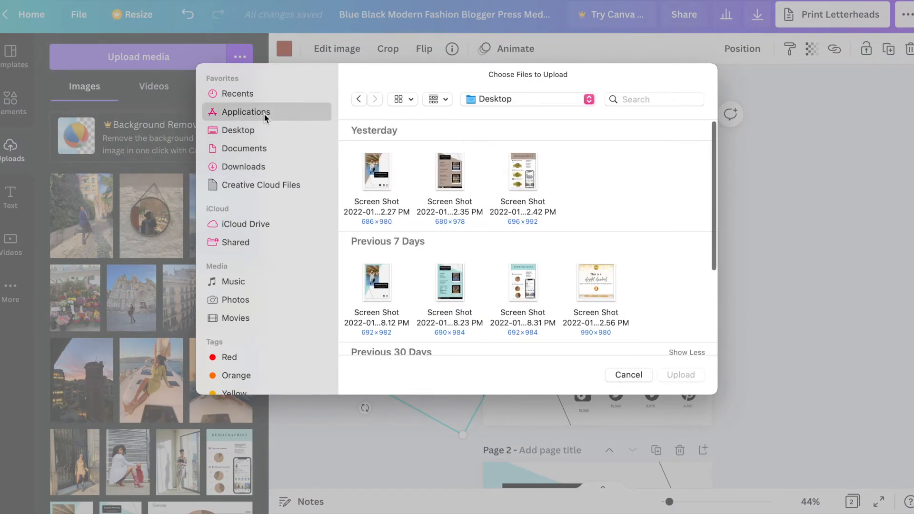
pyautogui.click(252, 99)
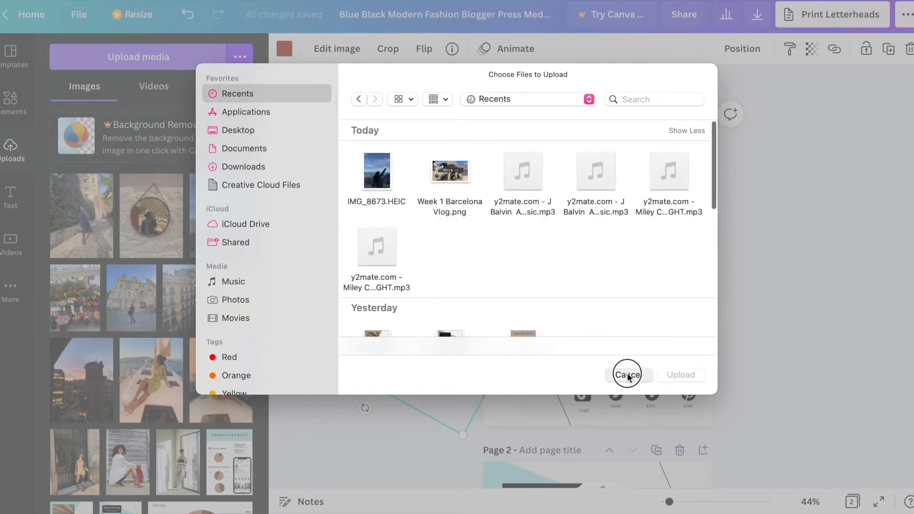
pyautogui.click(628, 375)
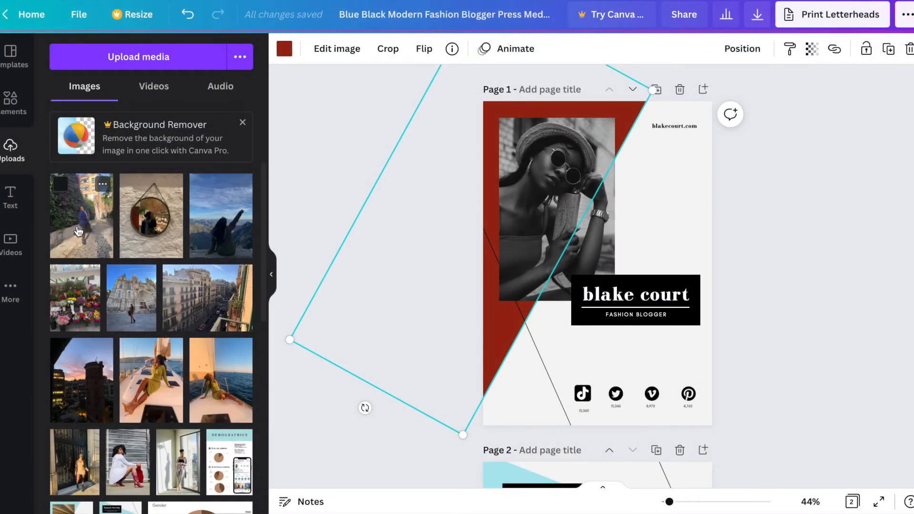
# - Drop the uploaded yacht photo into the cover photo frame and set its saturation to 0
pyautogui.moveTo(150, 381); pyautogui.dragTo(522, 255)
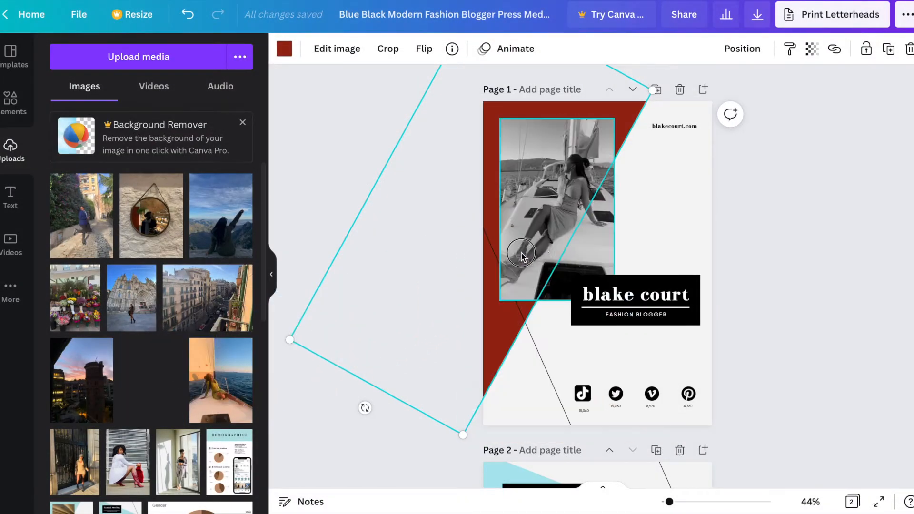
pyautogui.click(658, 204)
pyautogui.click(583, 212)
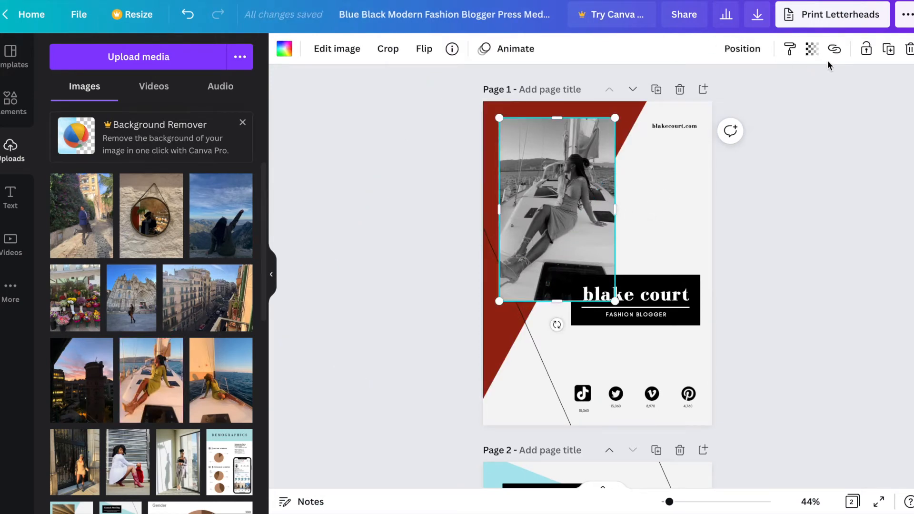
pyautogui.click(347, 55)
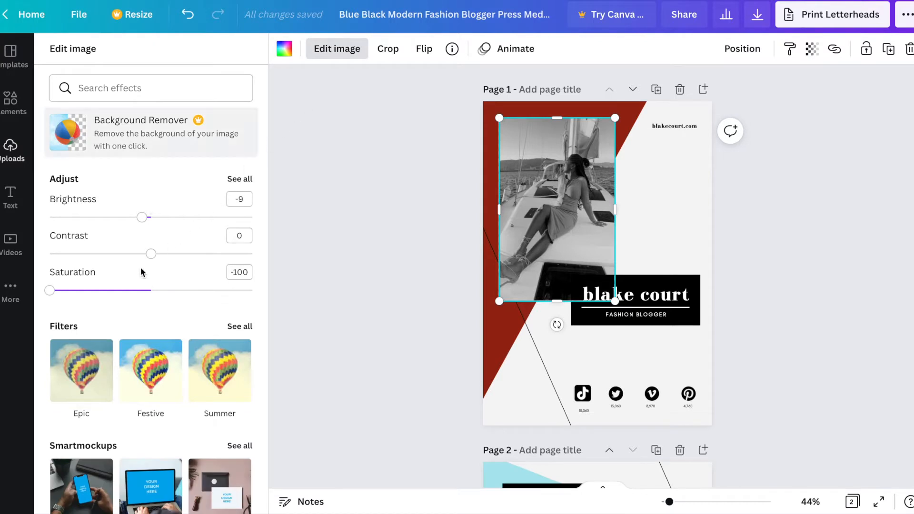
pyautogui.moveTo(50, 290); pyautogui.dragTo(151, 291)
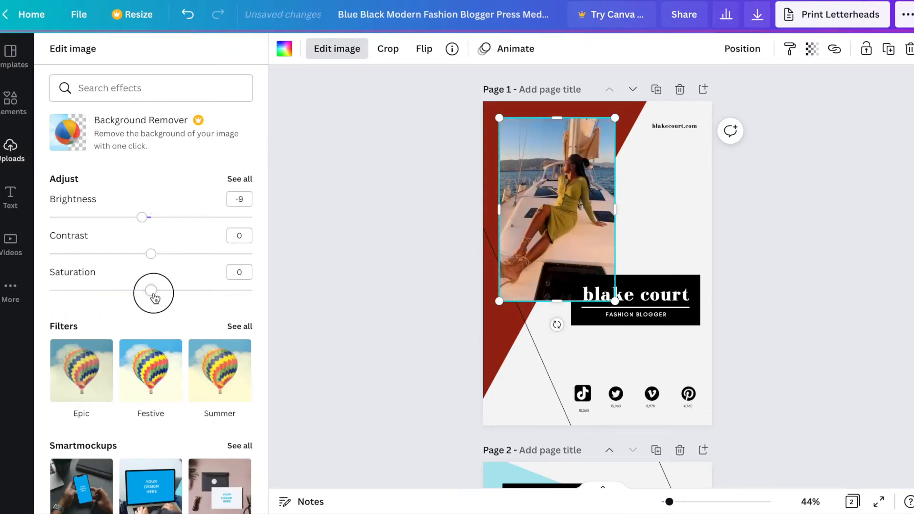
pyautogui.press('Escape')
pyautogui.click(662, 227)
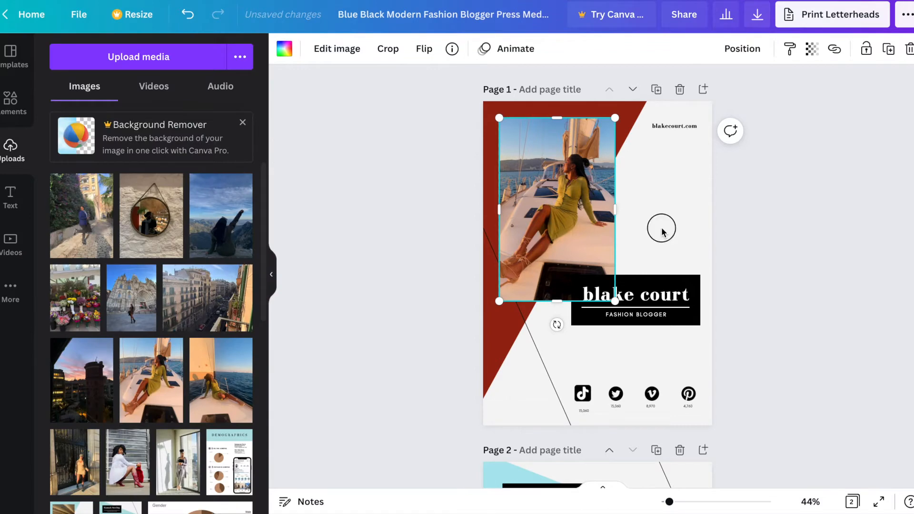
# - Delete the cover's website address and change the subtitle to 'FASHION CREATOR...'
pyautogui.click(690, 126)
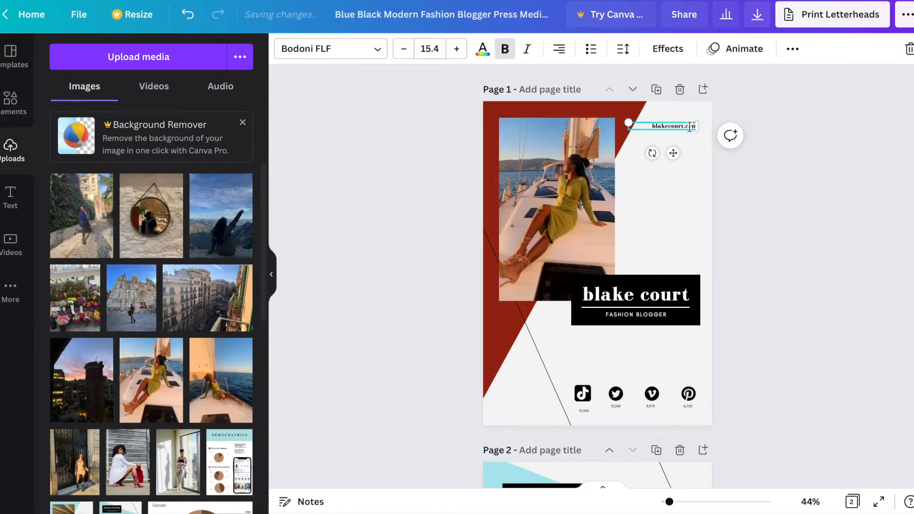
pyautogui.press('Delete')
pyautogui.click(611, 314)
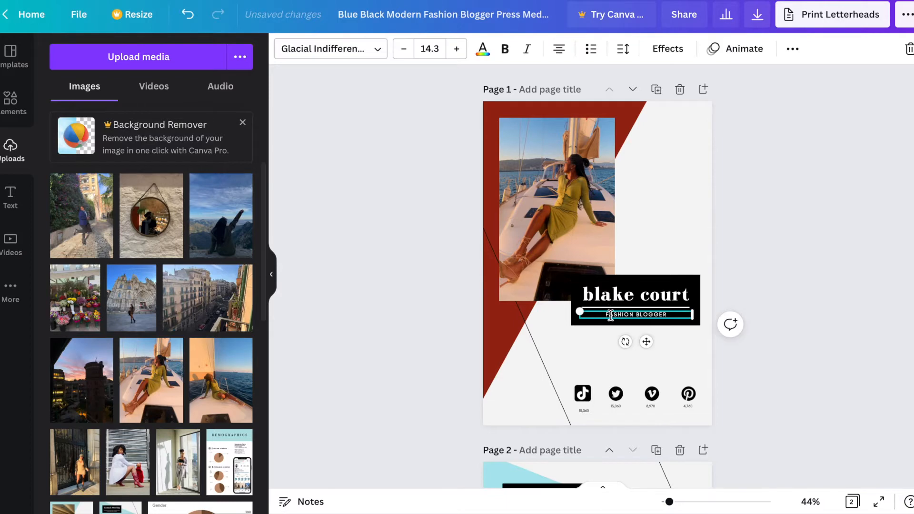
pyautogui.click(658, 314)
pyautogui.click(672, 315)
pyautogui.press('BackSpace')
pyautogui.press('BackSpace')
pyautogui.press('BackSpace')
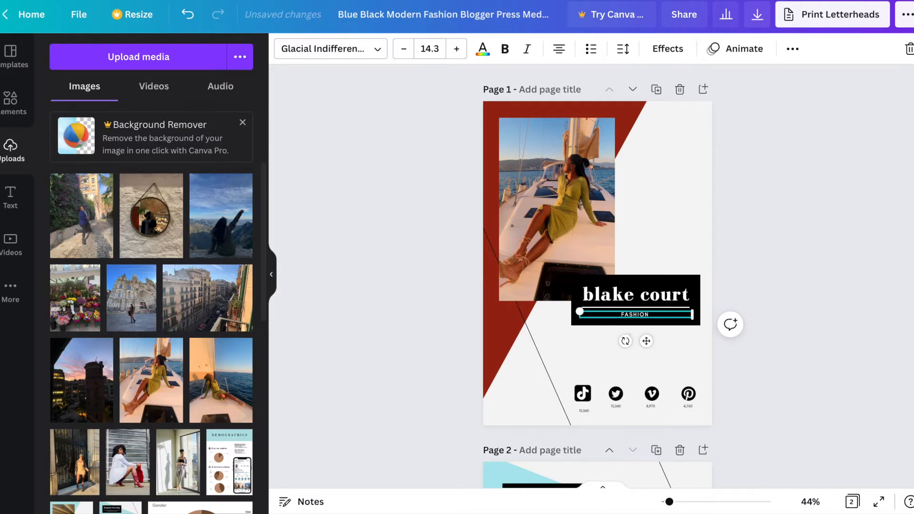
pyautogui.write('YOUUTUBER')
pyautogui.press('BackSpace')
pyautogui.press('BackSpace')
pyautogui.press('BackSpace')
pyautogui.press('BackSpace')
pyautogui.press('BackSpace')
pyautogui.press('BackSpace')
pyautogui.press('BackSpace')
pyautogui.write('CREATOR...')
pyautogui.click(687, 340)
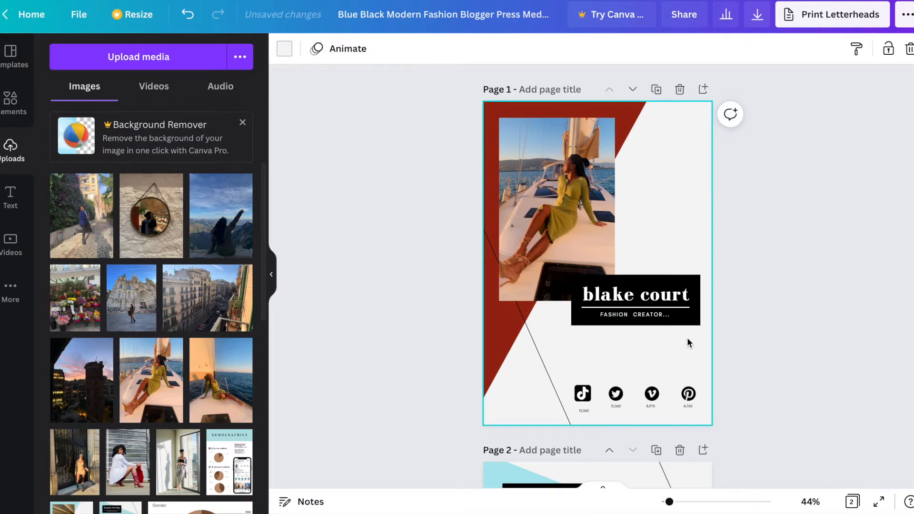
pyautogui.scroll(-6, 687, 339)
pyautogui.scroll(-2, 688, 339)
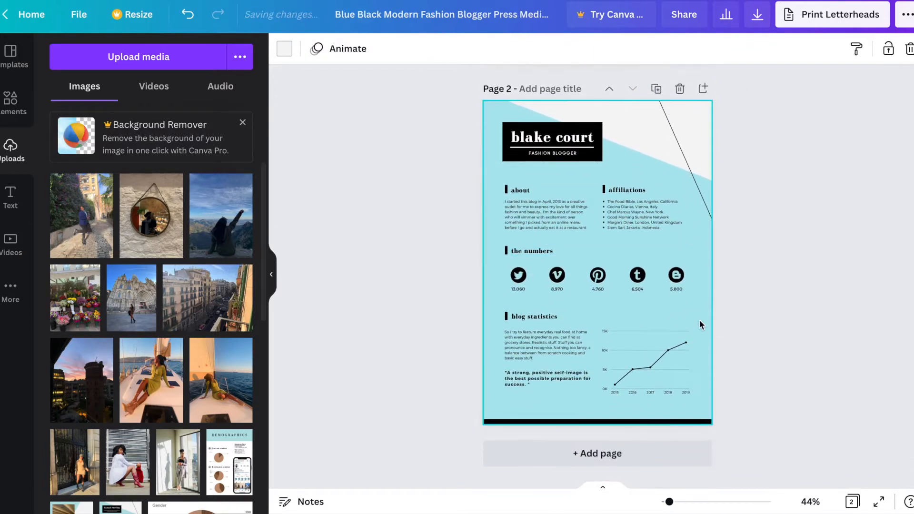
# - Try a dark red background on page 2, then undo it
pyautogui.click(698, 321)
pyautogui.click(285, 49)
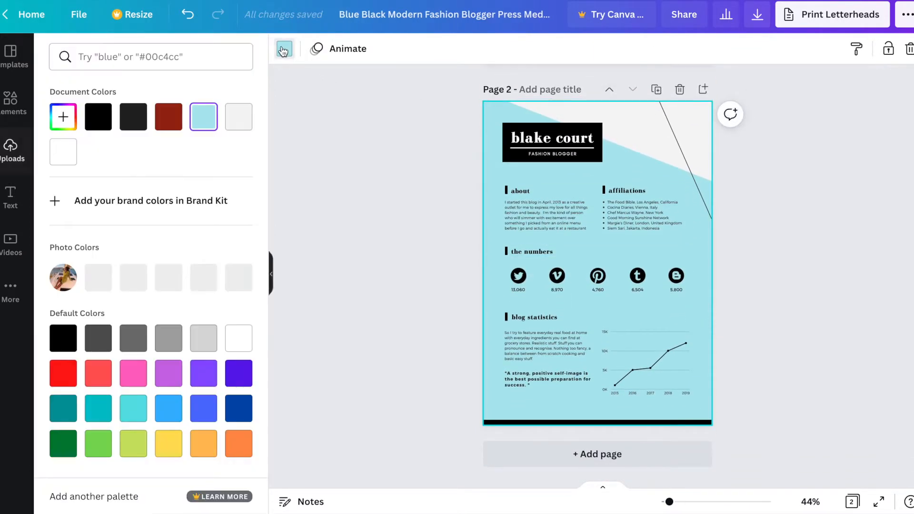
pyautogui.click(164, 125)
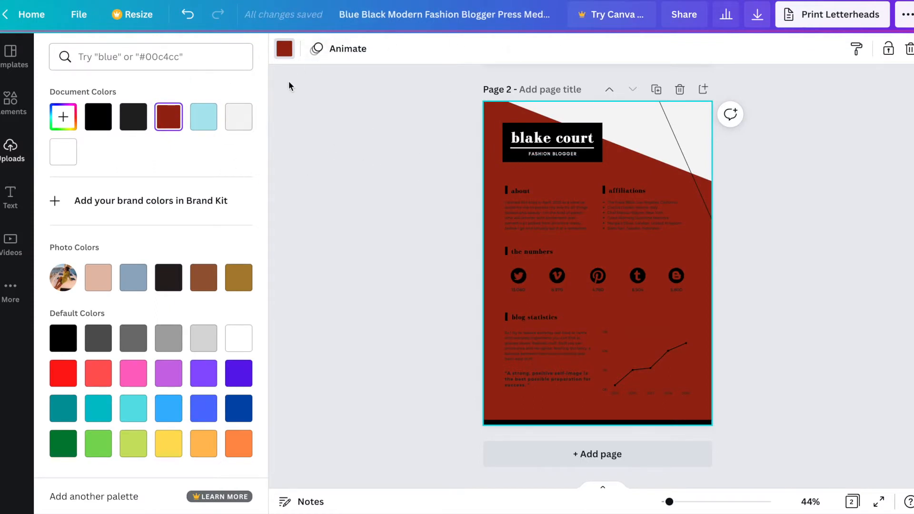
pyautogui.hotkey('ctrl', 'z')
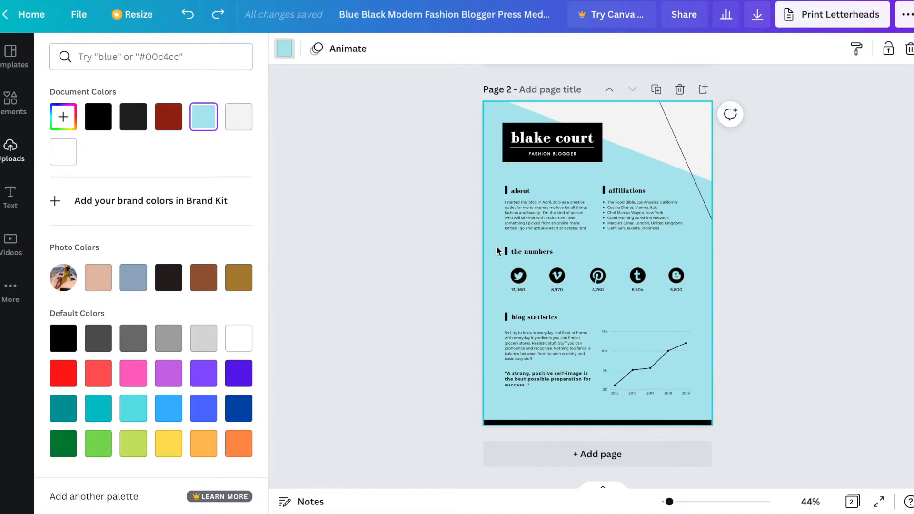
# - Add a third page and move page 2's numbers and blog statistics sections onto it
pyautogui.click(542, 453)
pyautogui.scroll(3, 536, 167)
pyautogui.scroll(1, 535, 168)
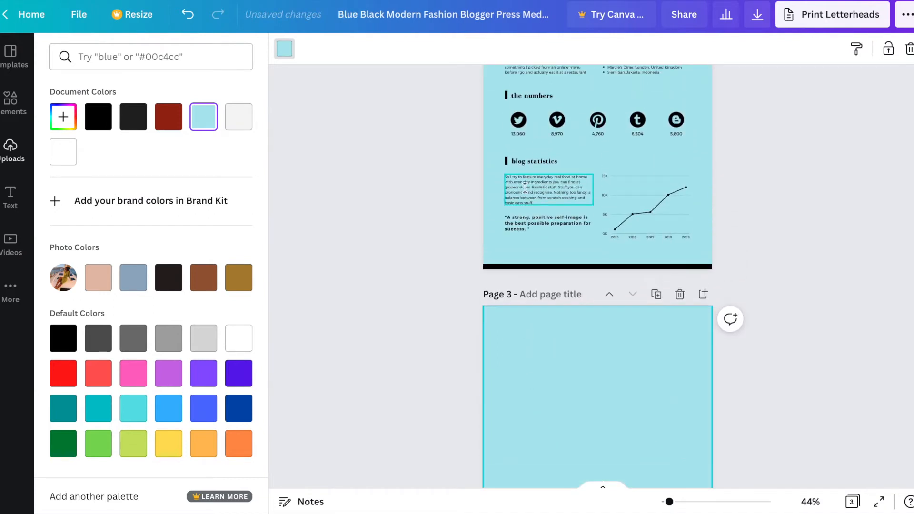
pyautogui.moveTo(496, 85); pyautogui.dragTo(662, 440)
pyautogui.click(746, 353)
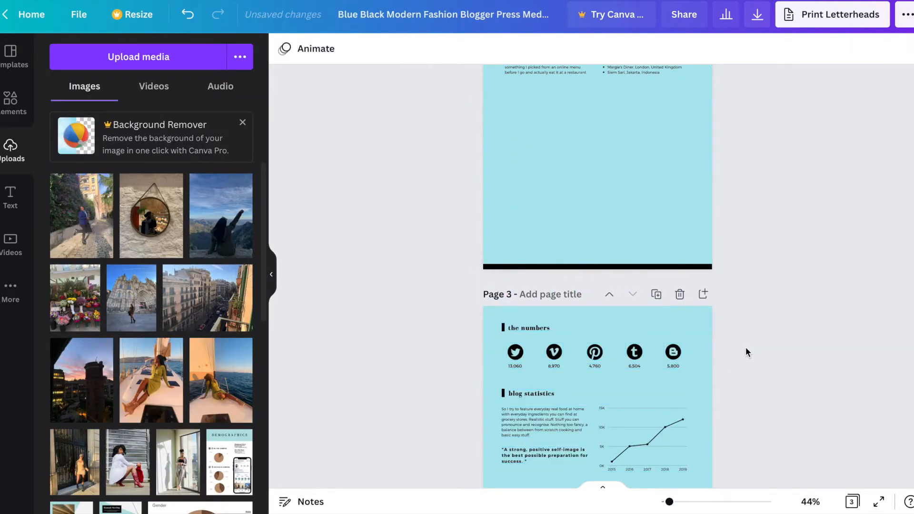
pyautogui.click(622, 159)
pyautogui.scroll(5, 622, 161)
pyautogui.scroll(3, 621, 161)
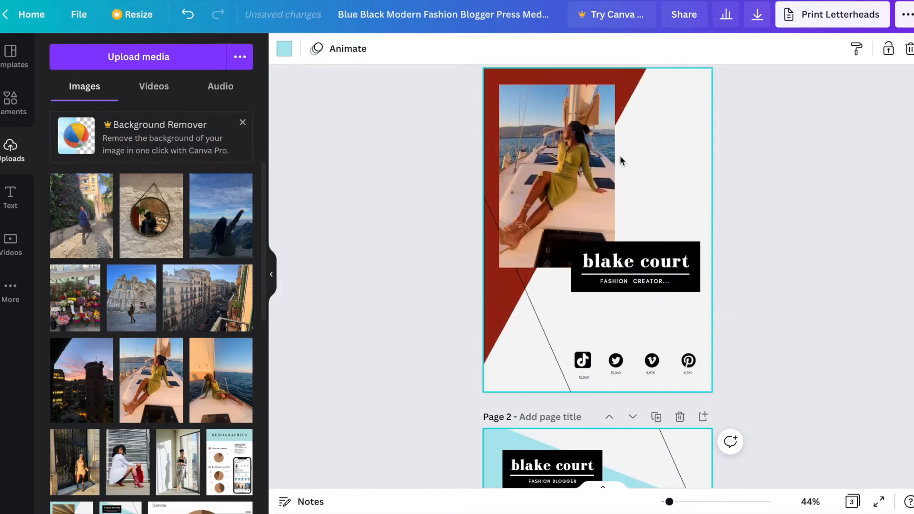
pyautogui.scroll(-3, 621, 161)
pyautogui.scroll(-2, 620, 156)
# - Replace page 2's name title with the blogger's social handle on one line and set the subtitle to 'FASHION CREATOR'
pyautogui.click(565, 284)
pyautogui.click(561, 285)
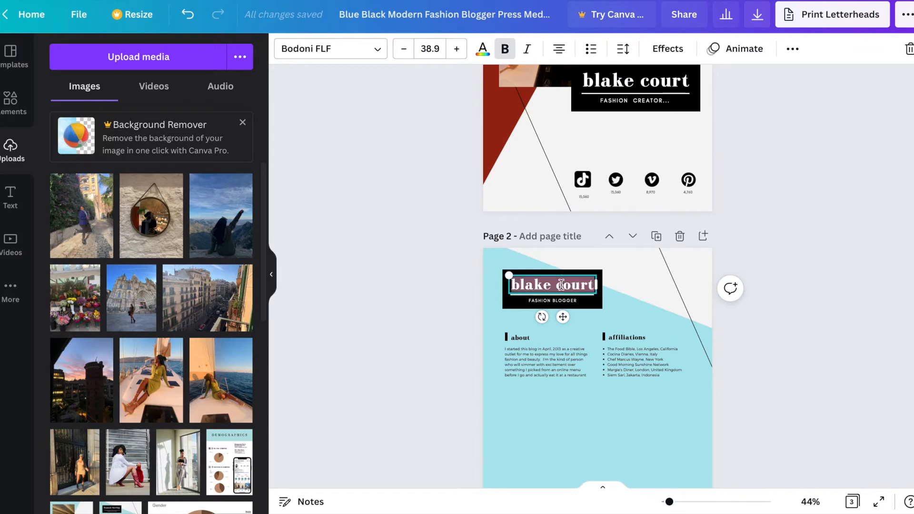
pyautogui.write('@blakecourt')
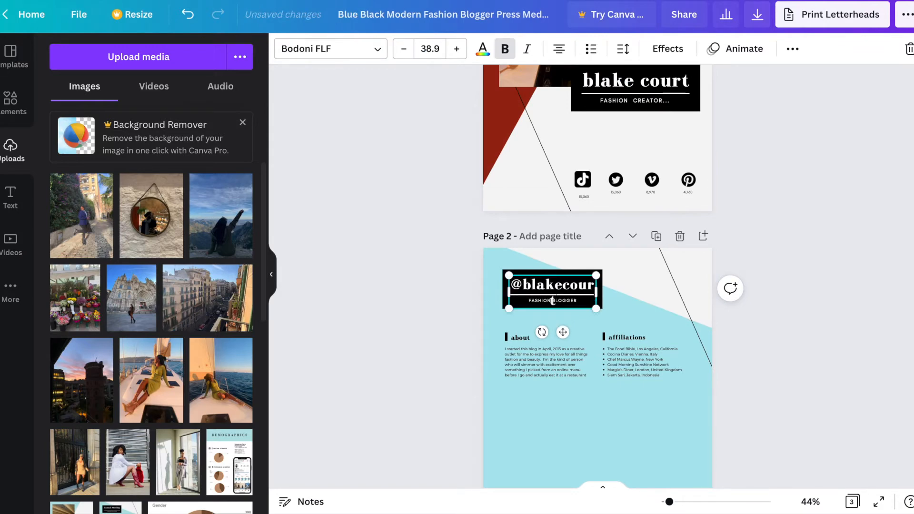
pyautogui.moveTo(597, 292); pyautogui.dragTo(567, 314)
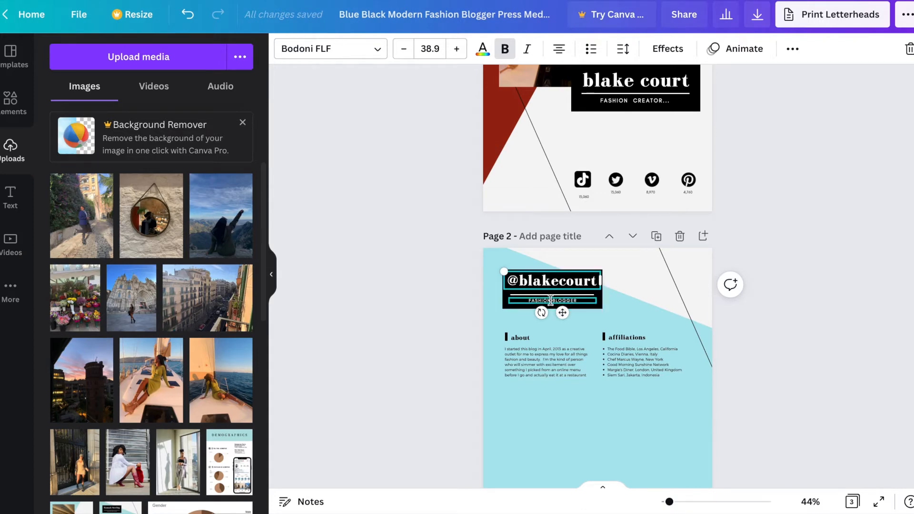
pyautogui.click(552, 300)
pyautogui.write('F')
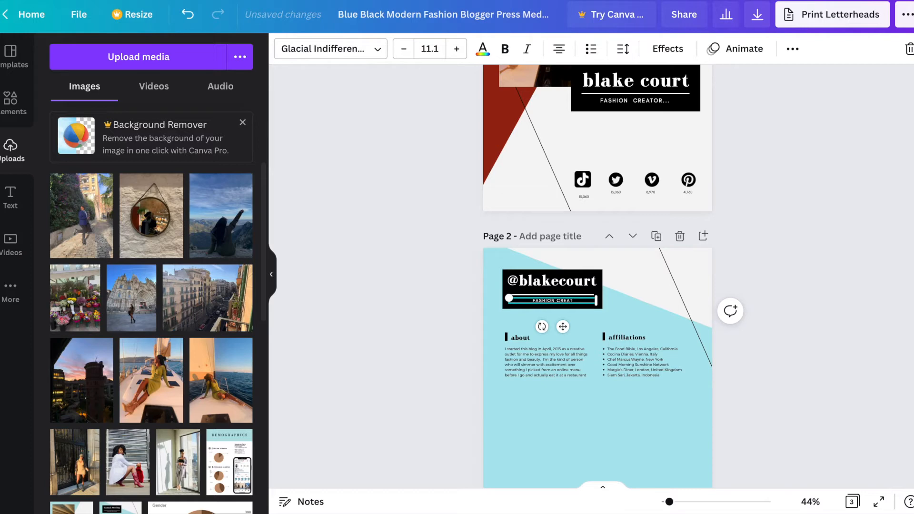
pyautogui.click(551, 357)
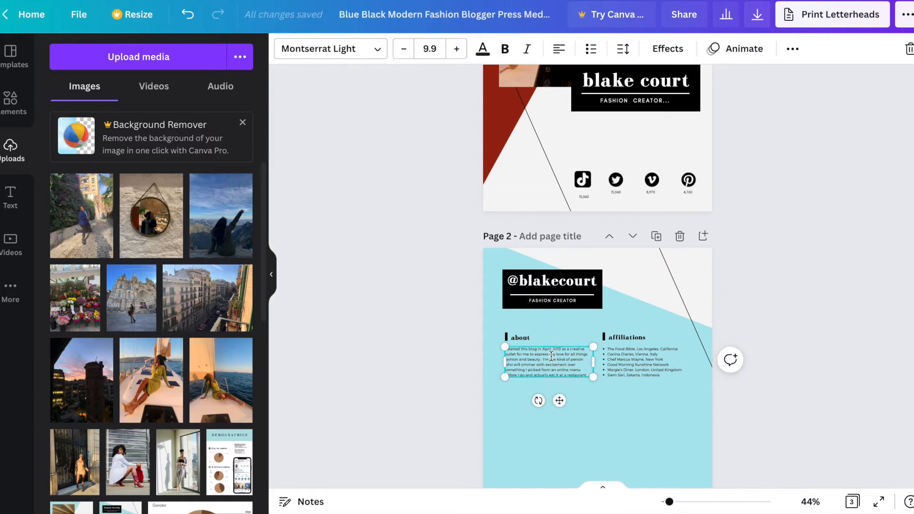
# - Rename the affiliations heading to 'past brand collaborations' and widen it to one line
pyautogui.doubleClick(627, 336)
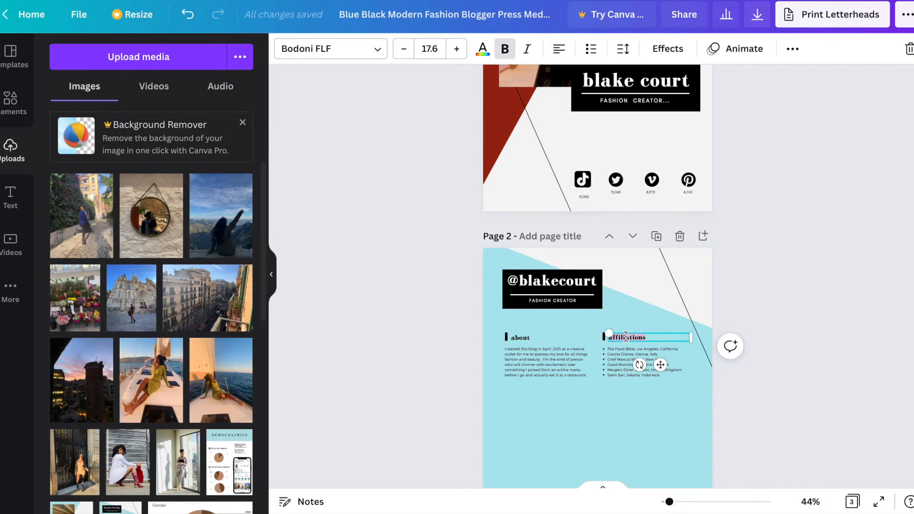
pyautogui.write('brand')
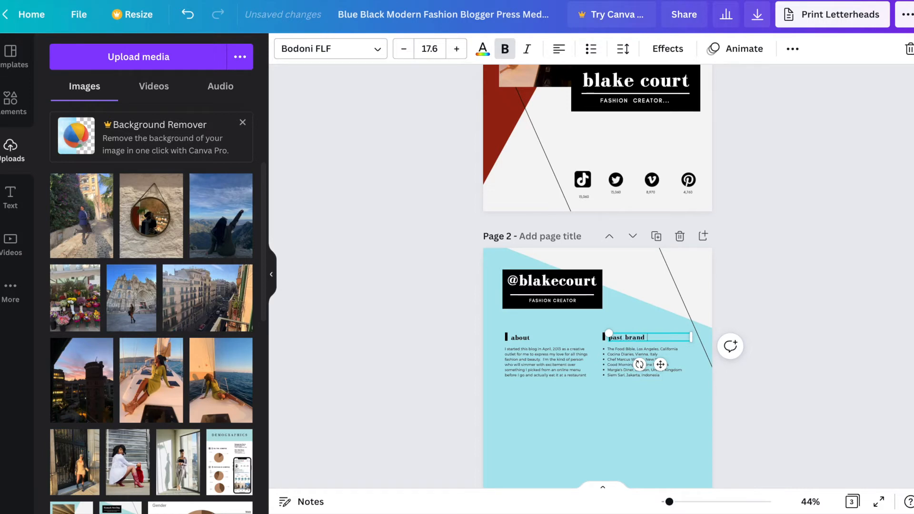
pyautogui.write('s')
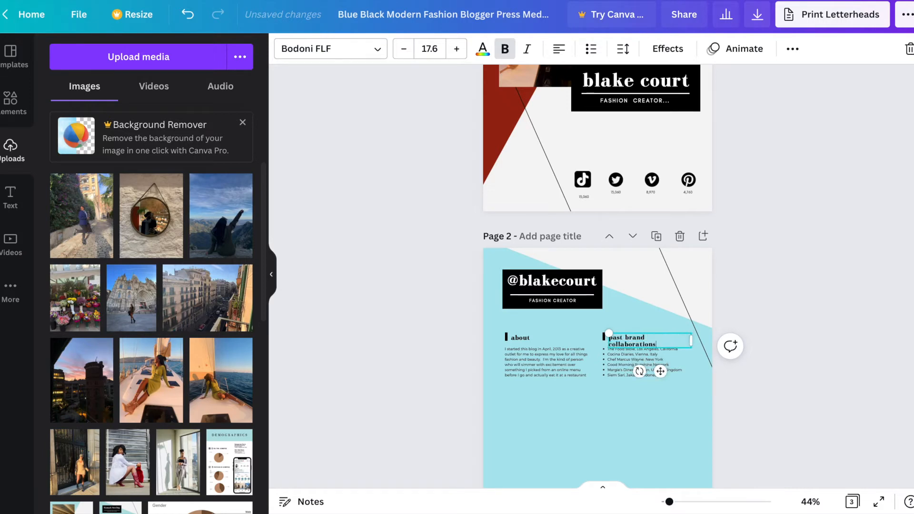
pyautogui.moveTo(692, 344); pyautogui.dragTo(696, 339)
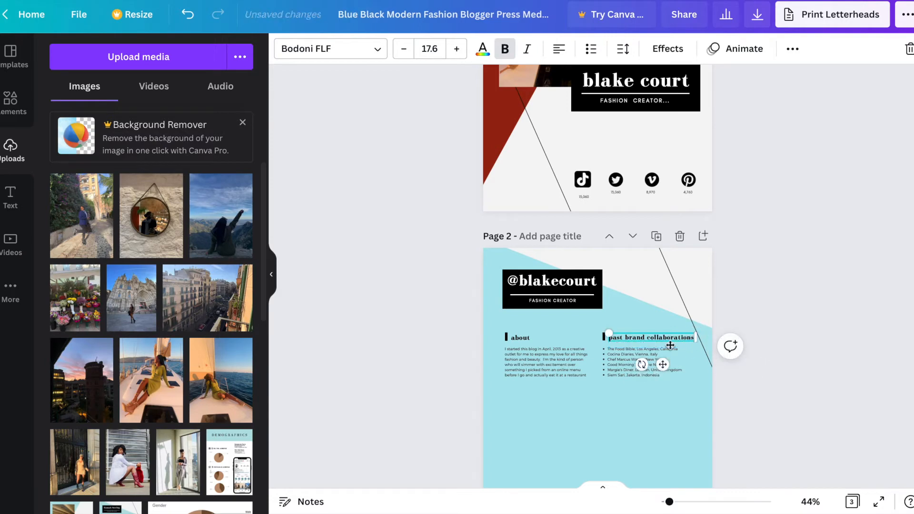
# - Select all the template entries in the bullet list below it and delete them
pyautogui.click(621, 366)
pyautogui.hotkey('ctrl', 'a')
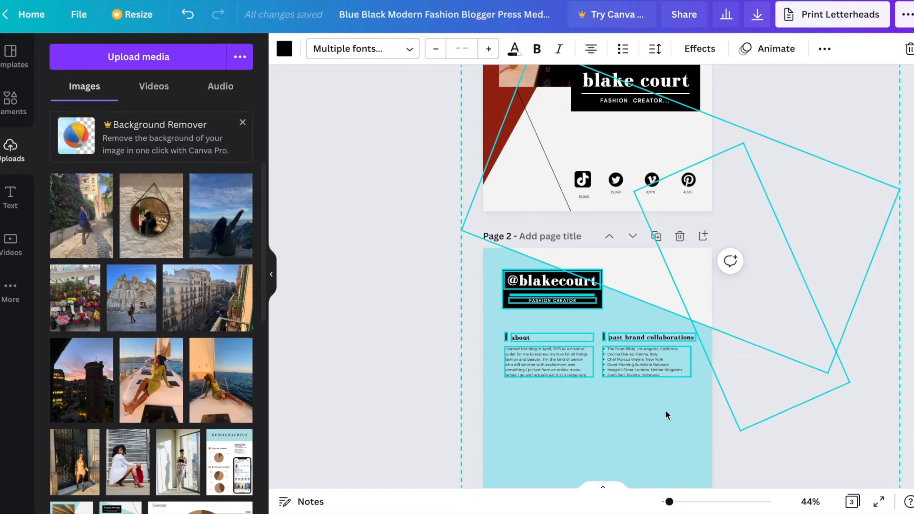
pyautogui.click(698, 359)
pyautogui.click(658, 361)
pyautogui.tripleClick(655, 362)
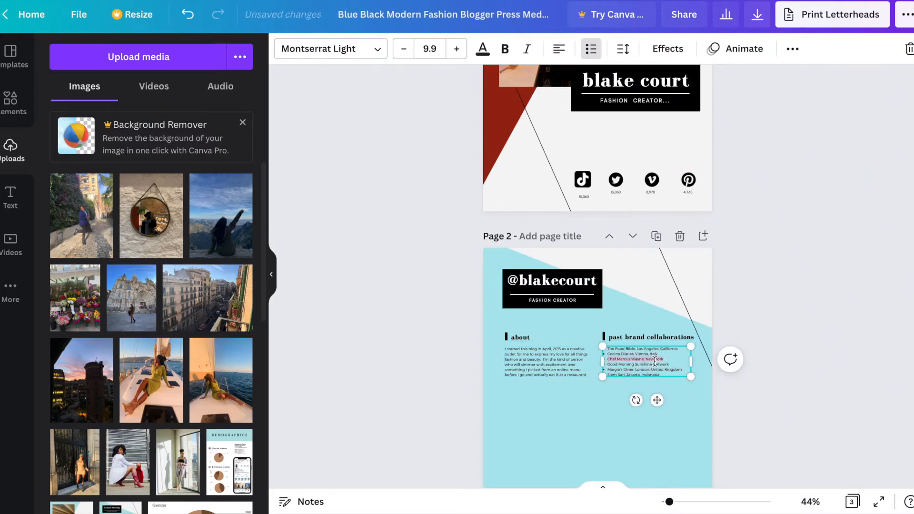
pyautogui.moveTo(661, 376); pyautogui.dragTo(608, 344)
pyautogui.press('BackSpace')
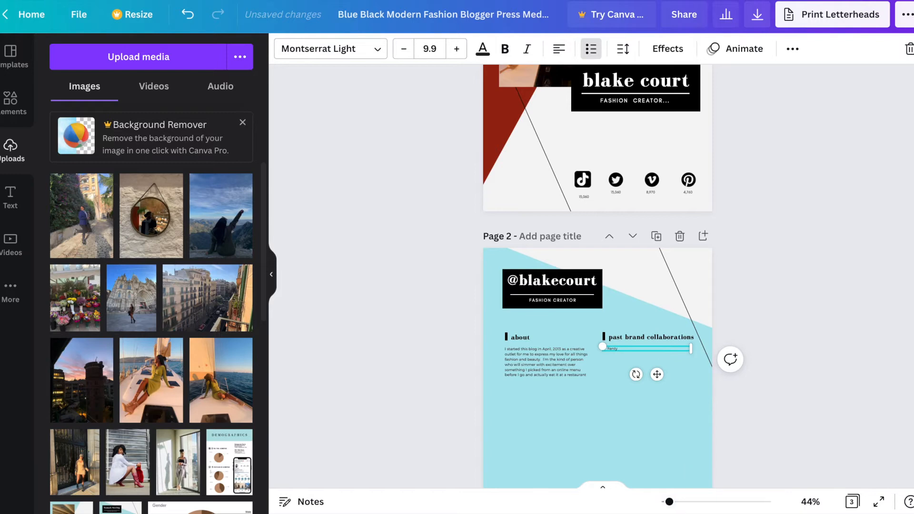
# - Zoom in and type the bullets Fenty Beauty, SKIMS, Chanel, Louis Vuitton and ETC
pyautogui.moveTo(670, 502); pyautogui.dragTo(691, 503)
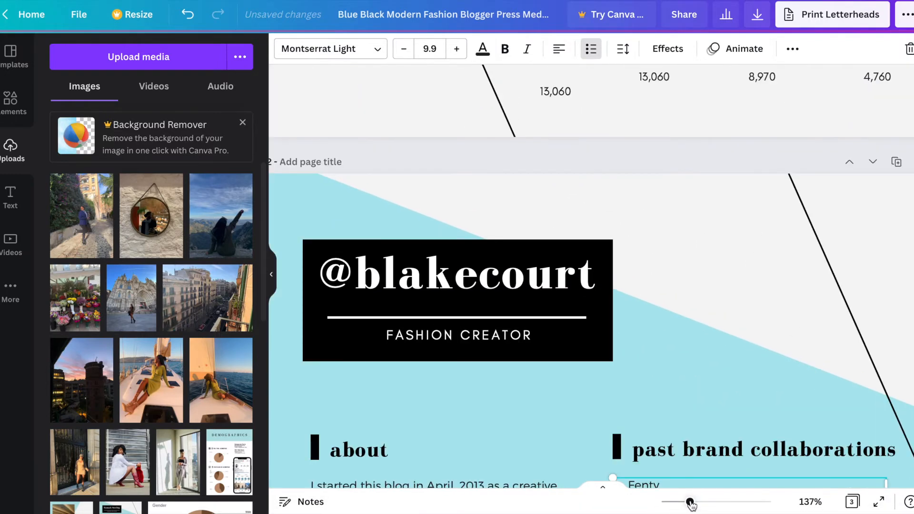
pyautogui.scroll(-3, 696, 424)
pyautogui.write('Fenty Beauty')
pyautogui.press('Return')
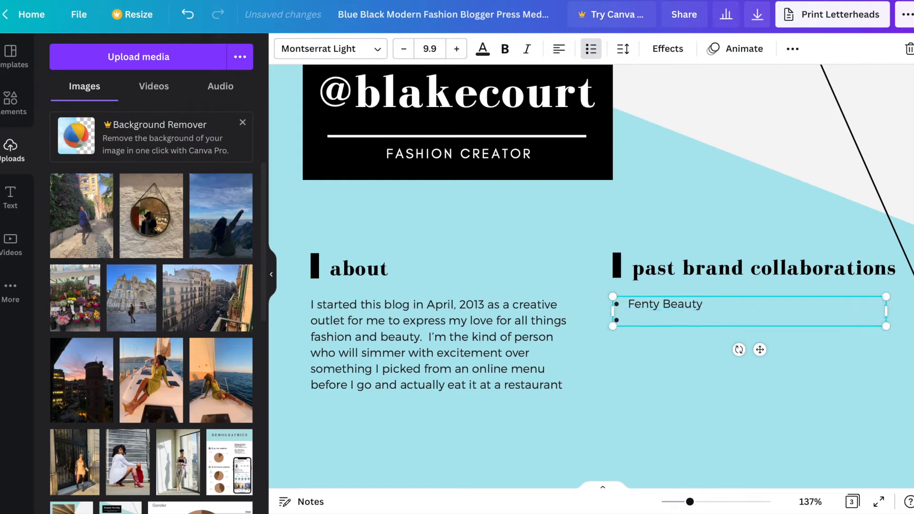
pyautogui.write('SKIMS')
pyautogui.press('Return')
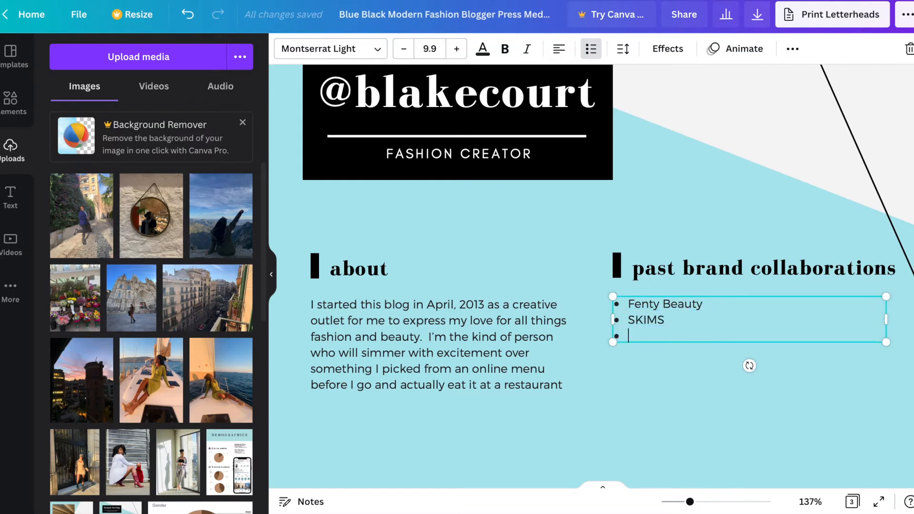
pyautogui.write('Chanel')
pyautogui.press('Return')
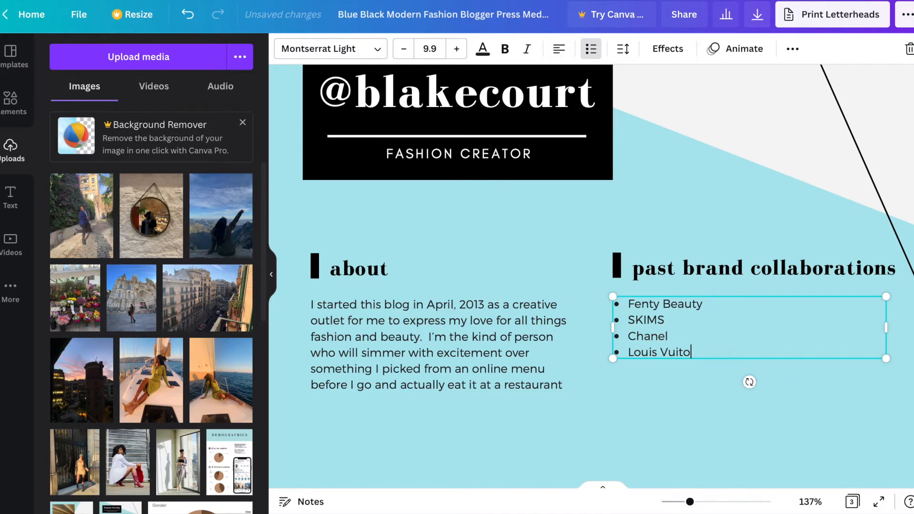
pyautogui.write('Louis Vuitton')
pyautogui.press('Return')
pyautogui.write('ETC')
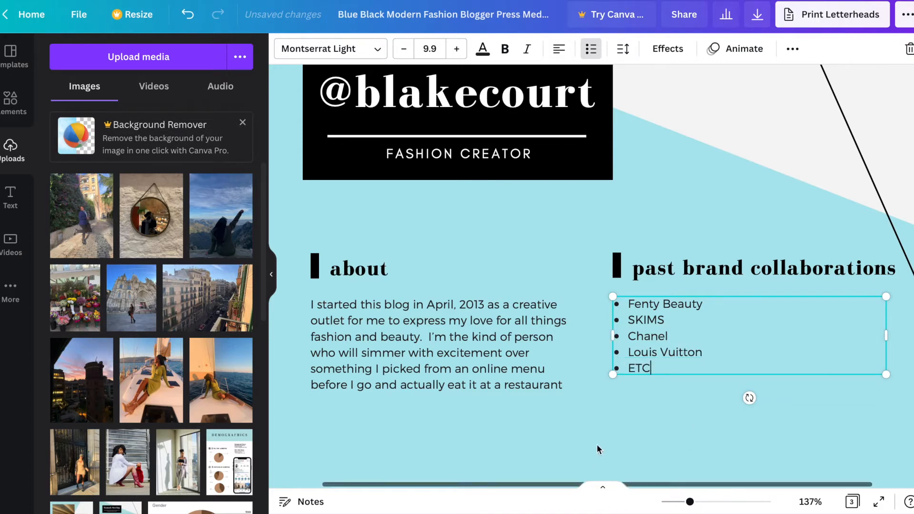
pyautogui.scroll(-3, 599, 450)
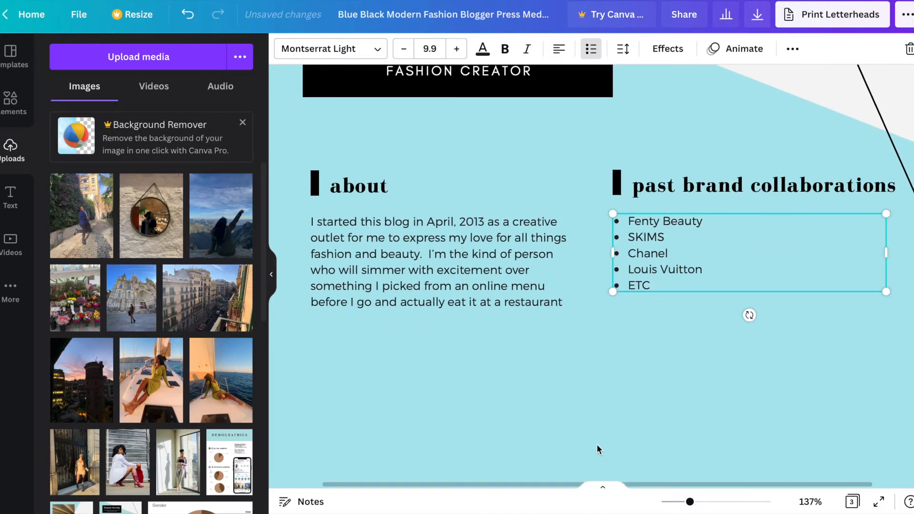
# - Duplicate the about heading and paragraph and move the copy below the original
pyautogui.moveTo(689, 502); pyautogui.dragTo(685, 502)
pyautogui.moveTo(333, 163); pyautogui.dragTo(589, 326)
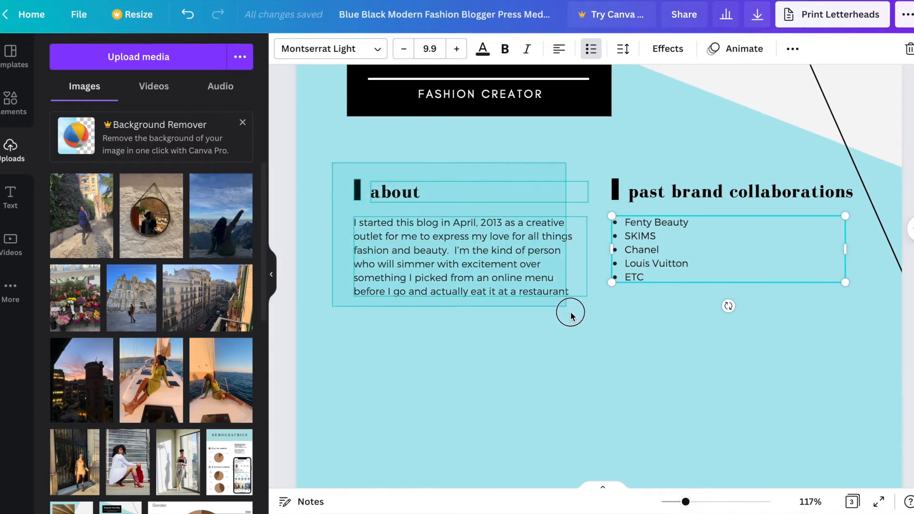
pyautogui.click(800, 50)
pyautogui.click(791, 80)
pyautogui.moveTo(510, 234); pyautogui.dragTo(493, 369)
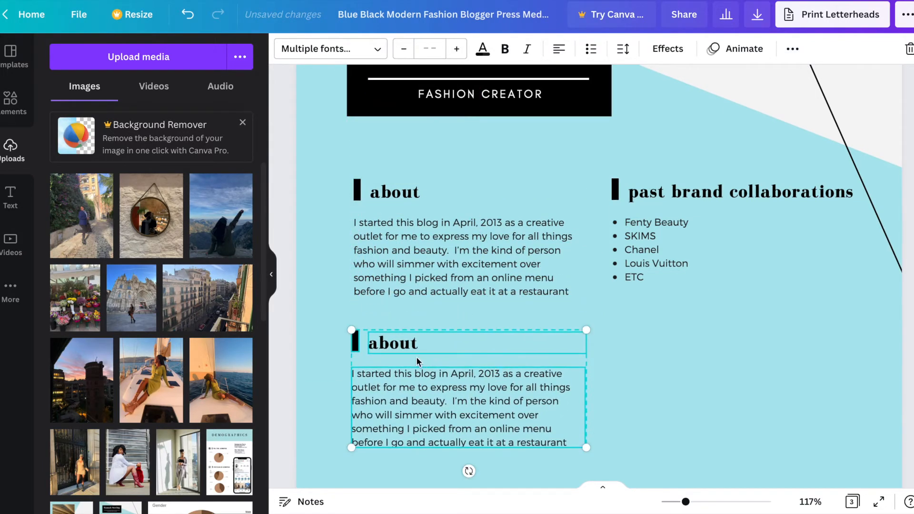
pyautogui.click(437, 366)
# - Retitle the copy 'contact' and list 'phone number' and 'email' on separate lines
pyautogui.click(402, 346)
pyautogui.doubleClick(403, 346)
pyautogui.write('contact')
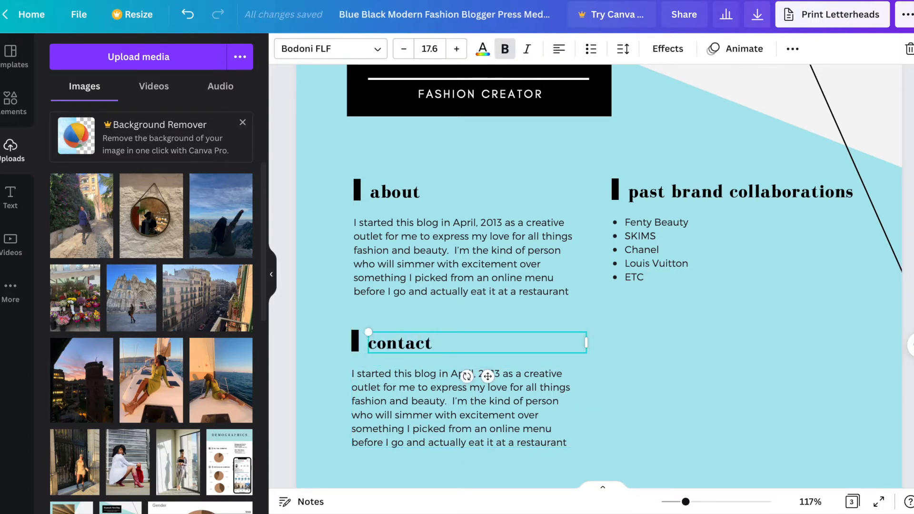
pyautogui.click(396, 376)
pyautogui.hotkey('ctrl', 'a')
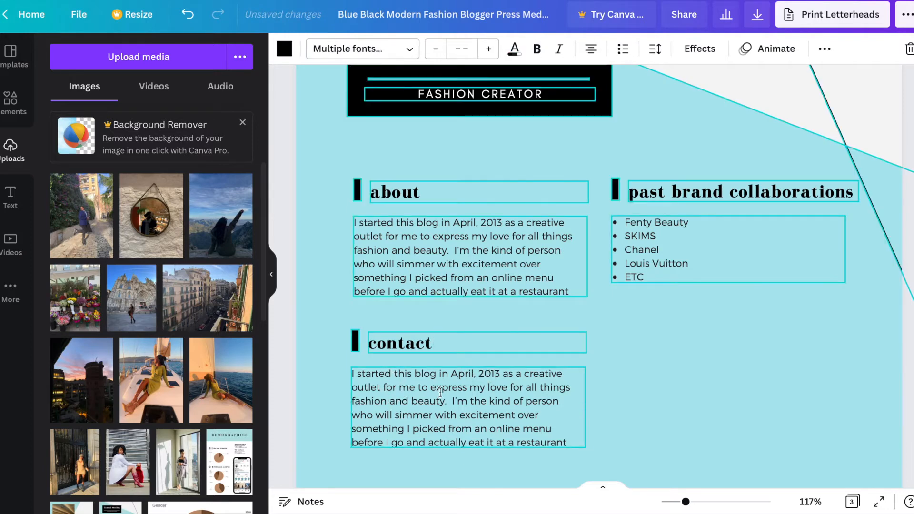
pyautogui.click(600, 397)
pyautogui.click(514, 399)
pyautogui.click(514, 399)
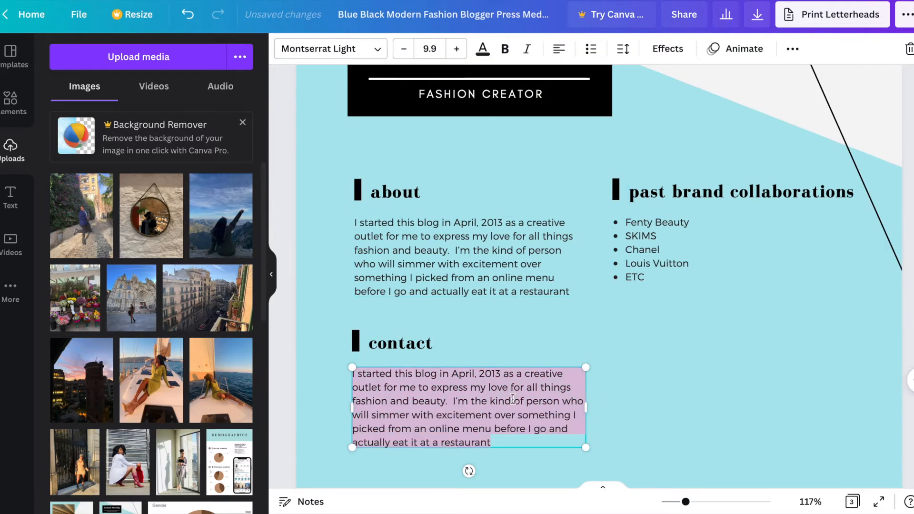
pyautogui.write('phone')
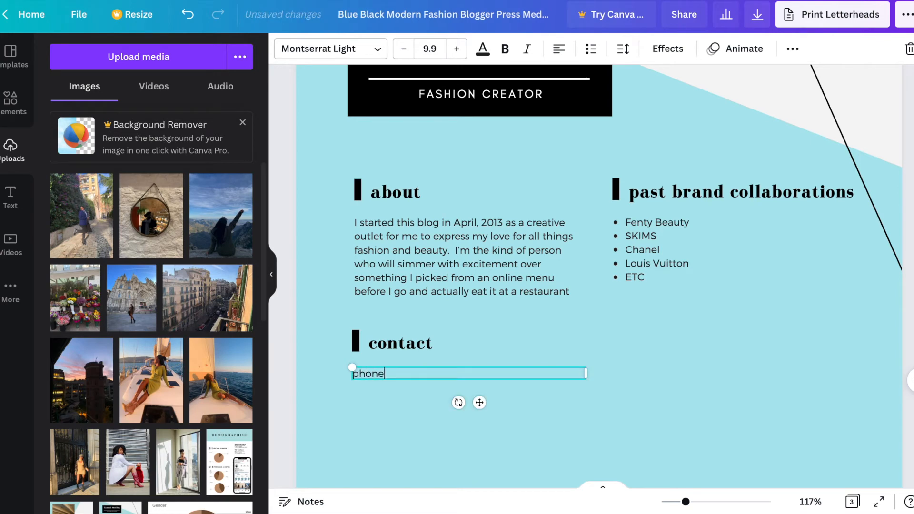
pyautogui.write(' number')
pyautogui.press('Return')
pyautogui.write('email')
pyautogui.press('Return')
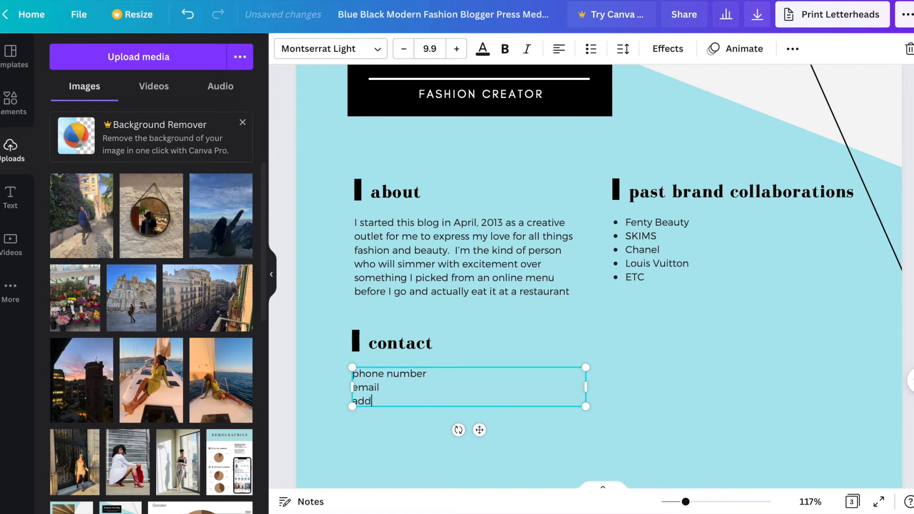
# - Zoom out to see the contact section and search Elements for 'phone frame'
pyautogui.click(722, 409)
pyautogui.scroll(-3, 723, 410)
pyautogui.scroll(-2, 723, 414)
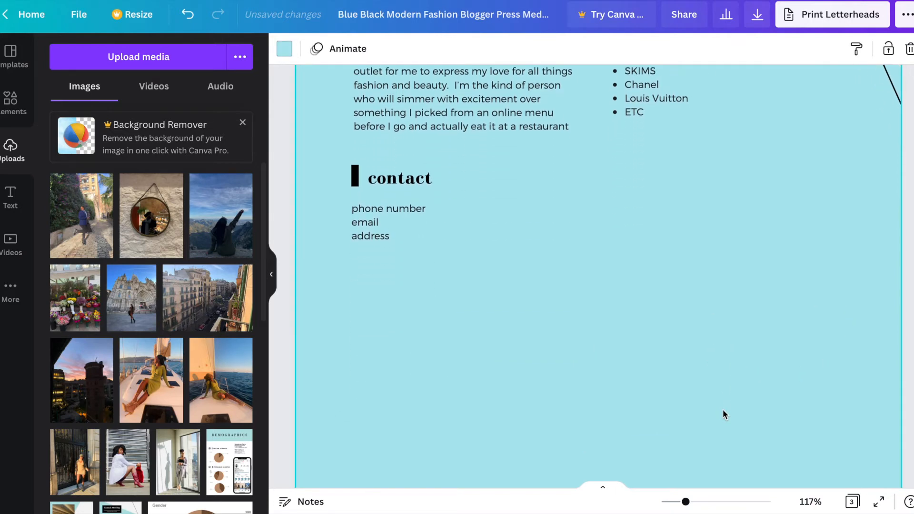
pyautogui.scroll(-5, 723, 414)
pyautogui.scroll(-3, 724, 415)
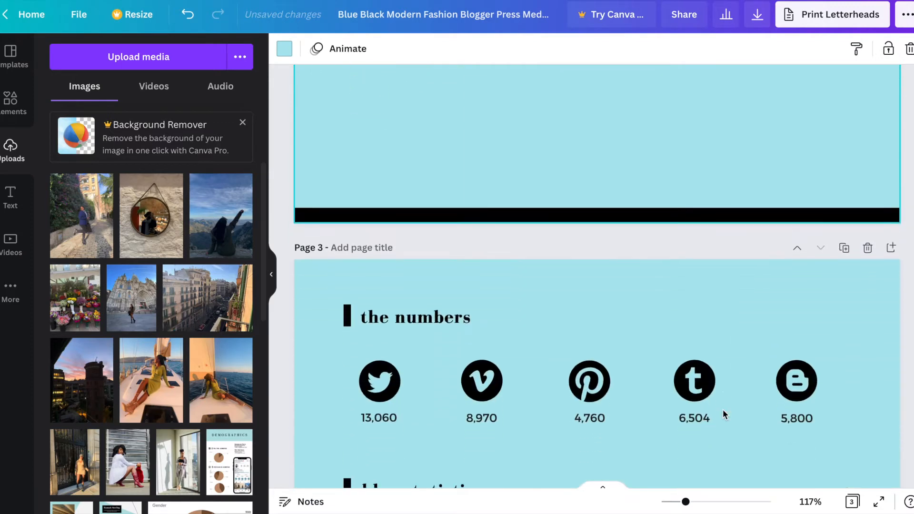
pyautogui.scroll(8, 723, 415)
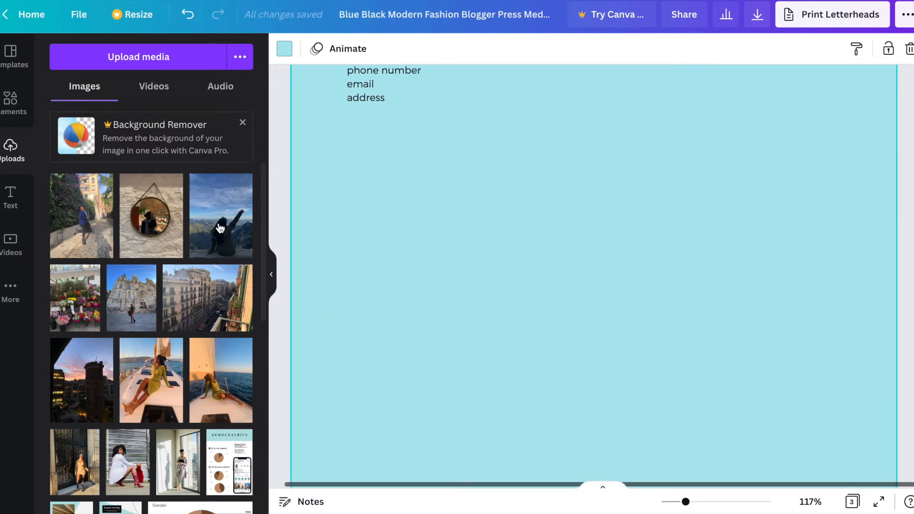
pyautogui.click(685, 501)
pyautogui.moveTo(684, 501); pyautogui.dragTo(676, 498)
pyautogui.click(7, 101)
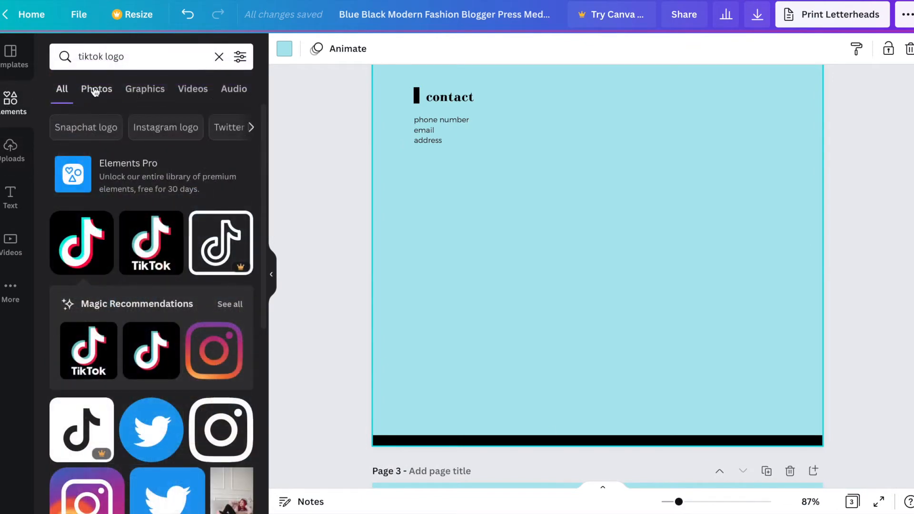
pyautogui.click(150, 50)
pyautogui.write('ph')
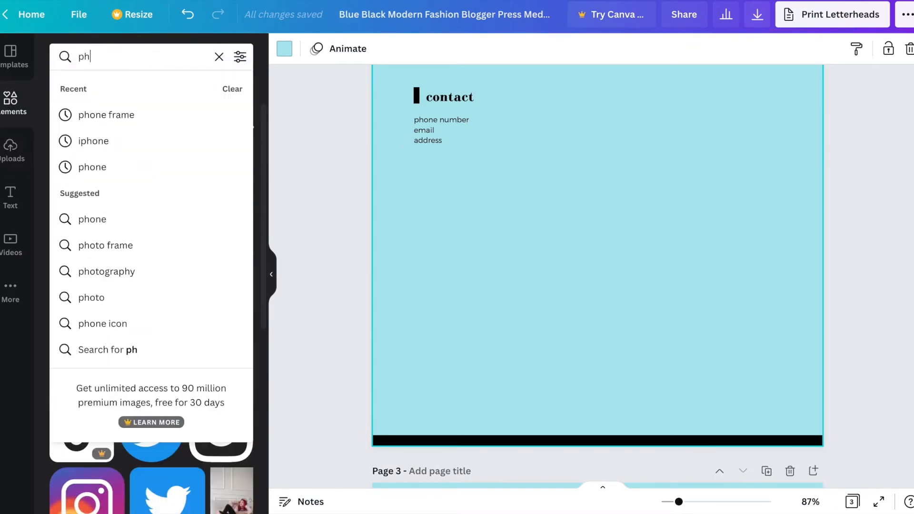
pyautogui.write('one frame')
pyautogui.press('Return')
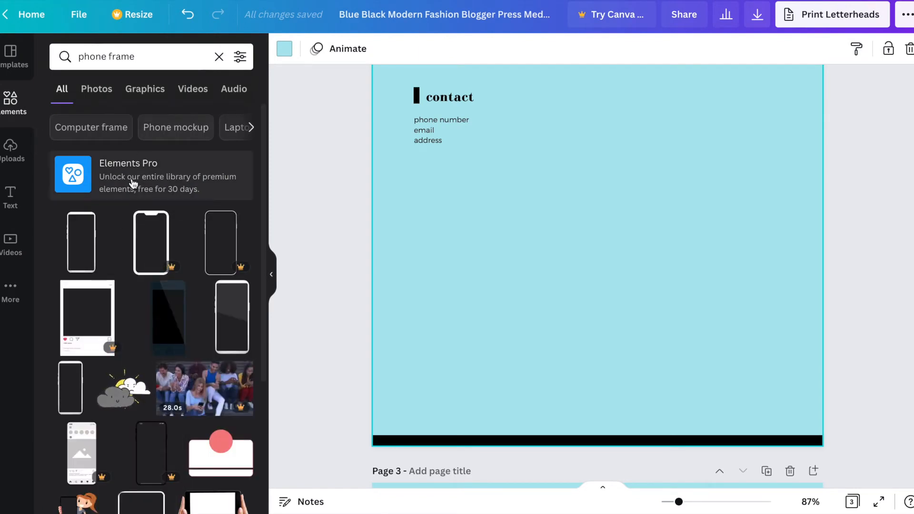
# - Search Elements for 'iphone mockup' and add the free black phone mockup
pyautogui.scroll(-5, 129, 181)
pyautogui.scroll(-2, 133, 183)
pyautogui.click(143, 55)
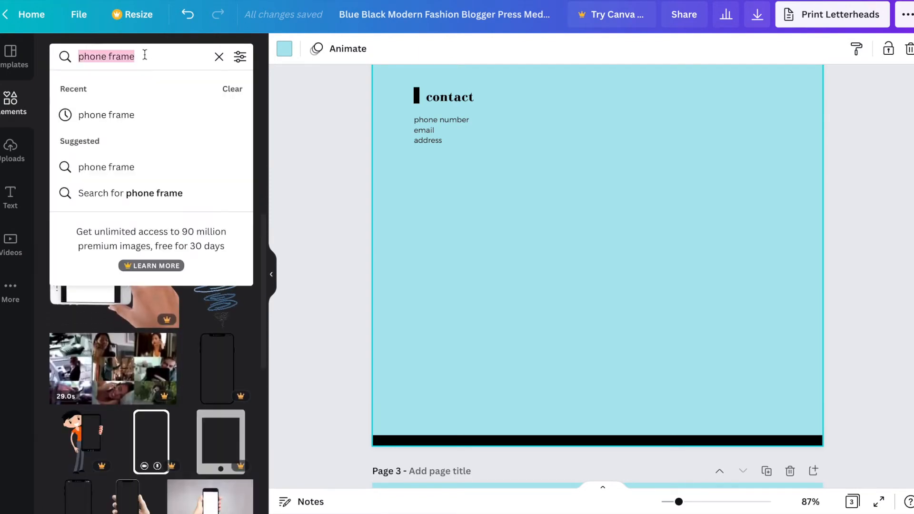
pyautogui.write('iphone')
pyautogui.press('Return')
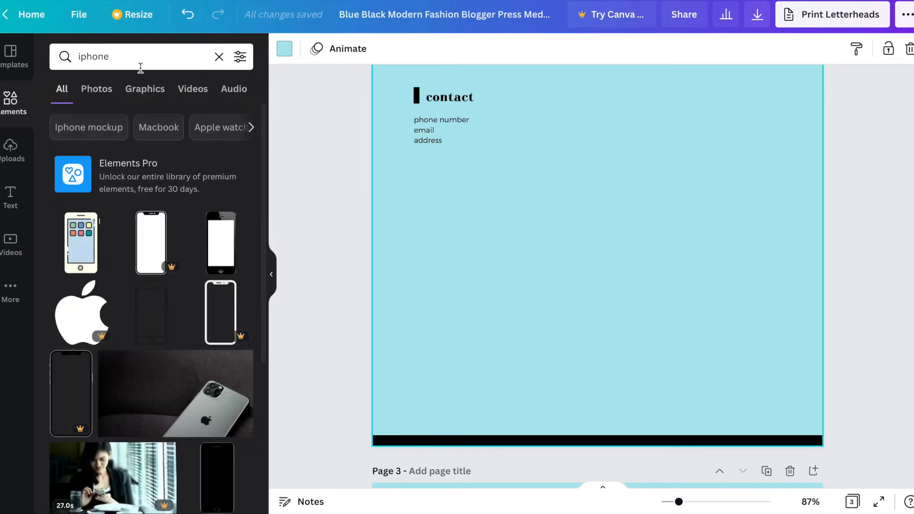
pyautogui.click(152, 52)
pyautogui.click(120, 192)
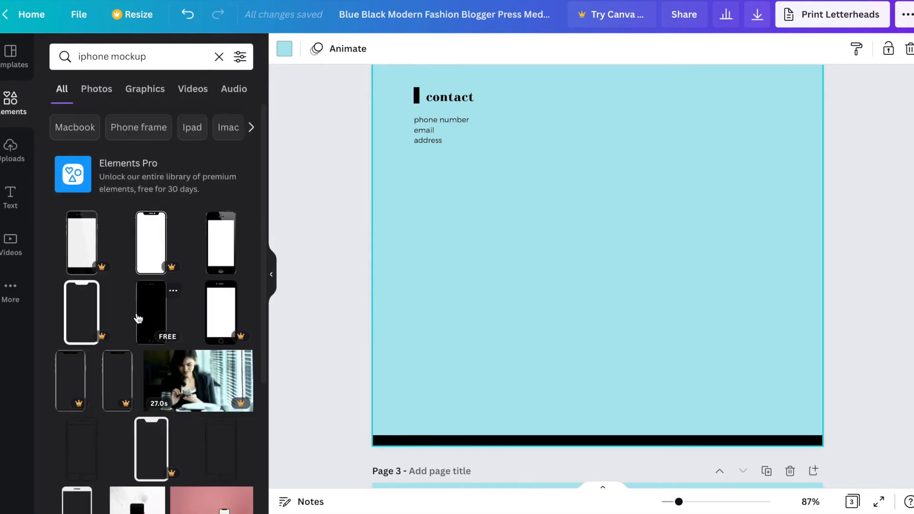
pyautogui.click(147, 320)
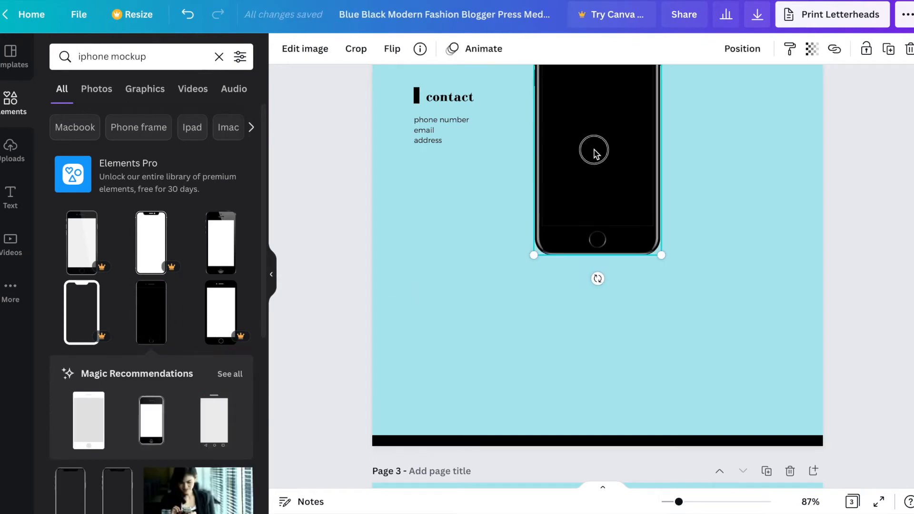
# - Centre the phone mockup on page 2 and add the Demographics image from Uploads
pyautogui.moveTo(592, 149); pyautogui.dragTo(596, 324)
pyautogui.doubleClick(599, 307)
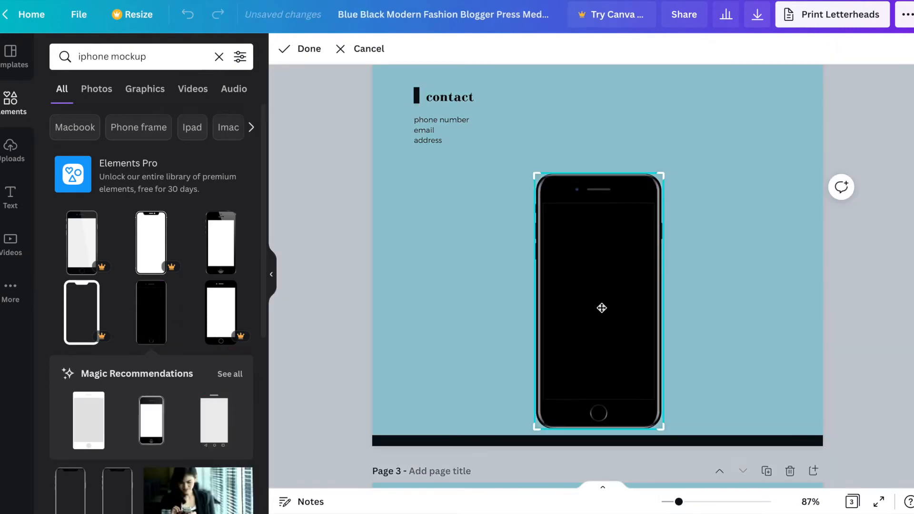
pyautogui.click(707, 263)
pyautogui.click(11, 149)
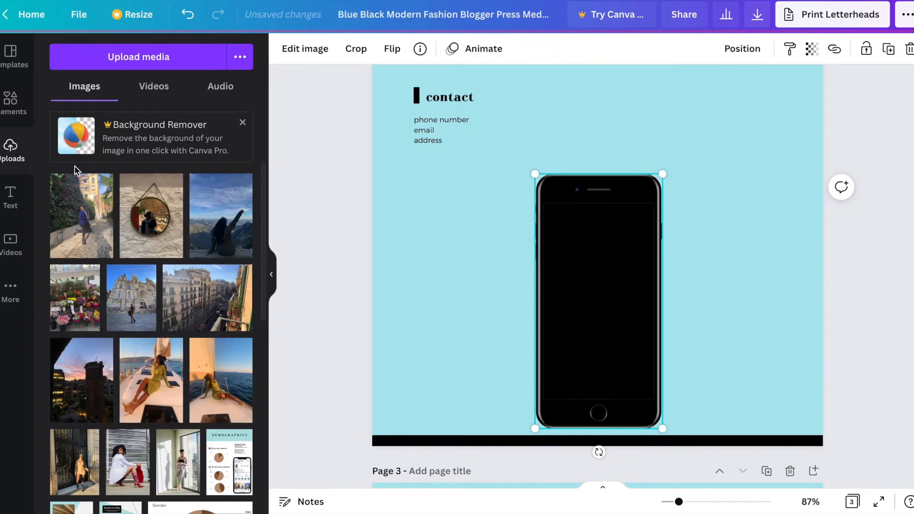
pyautogui.scroll(-3, 147, 386)
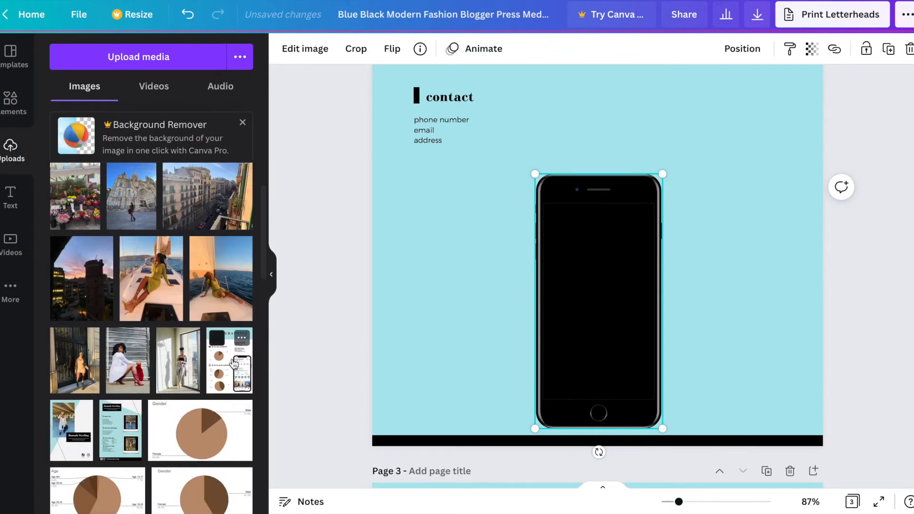
pyautogui.click(229, 361)
# - Shrink the Demographics image and position it to fill the phone screen
pyautogui.moveTo(603, 253); pyautogui.dragTo(565, 358)
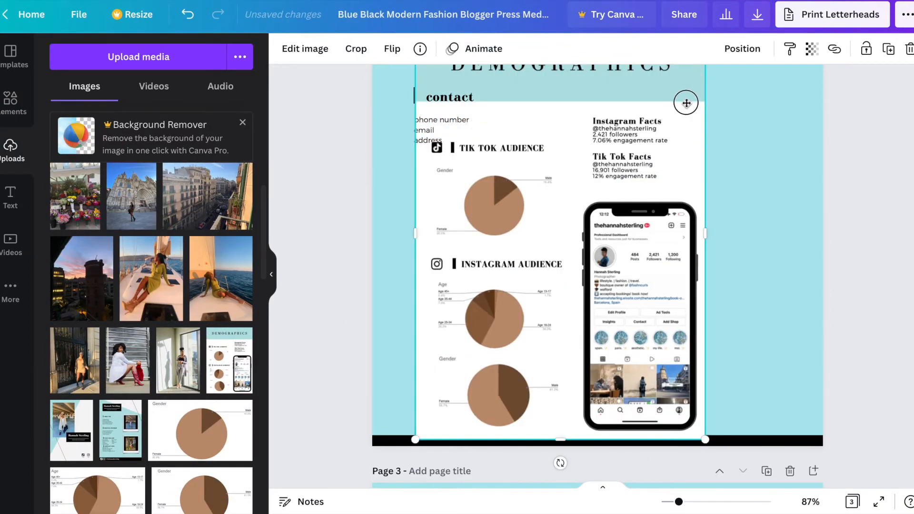
pyautogui.moveTo(687, 90); pyautogui.dragTo(665, 181)
pyautogui.moveTo(694, 135); pyautogui.dragTo(567, 318)
pyautogui.moveTo(489, 409); pyautogui.dragTo(625, 297)
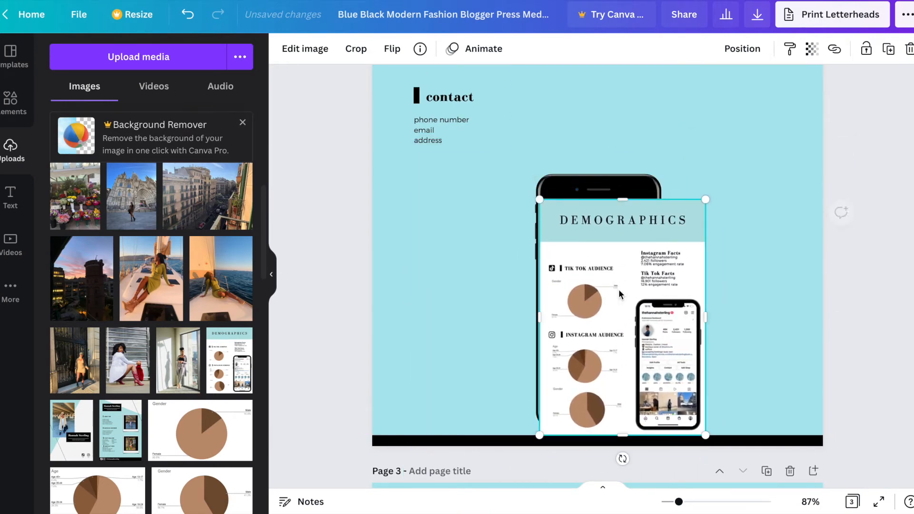
pyautogui.moveTo(706, 436); pyautogui.dragTo(633, 381)
pyautogui.moveTo(628, 316); pyautogui.dragTo(629, 339)
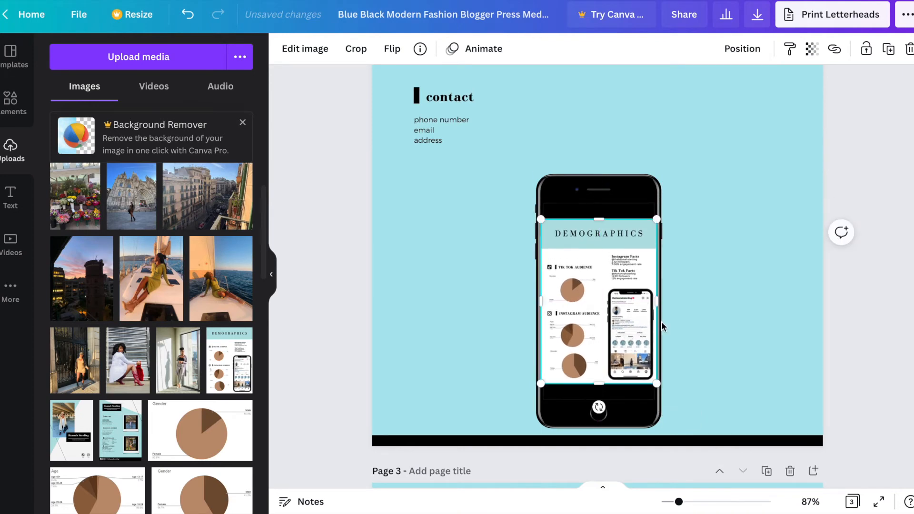
pyautogui.click(732, 299)
pyautogui.scroll(4, 677, 322)
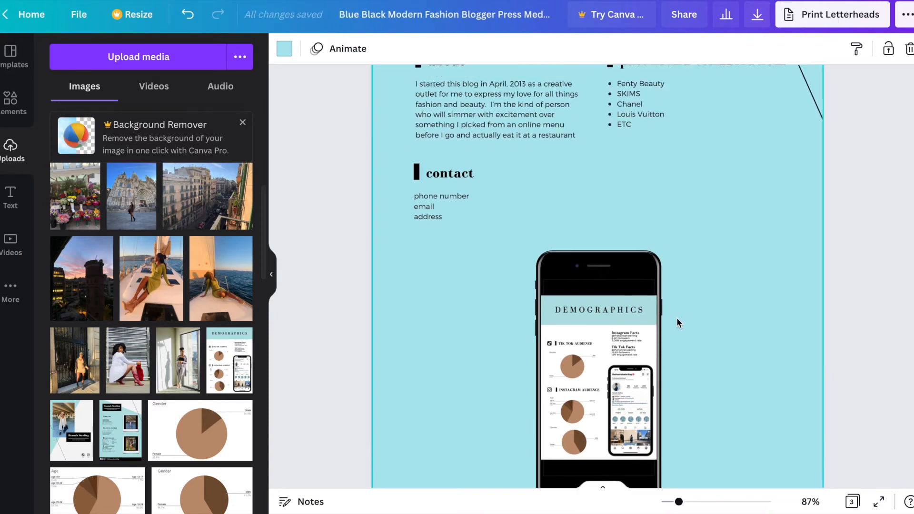
# - Scroll to page 3 and select the blog statistics section and 'the numbers' heading
pyautogui.scroll(12, 677, 323)
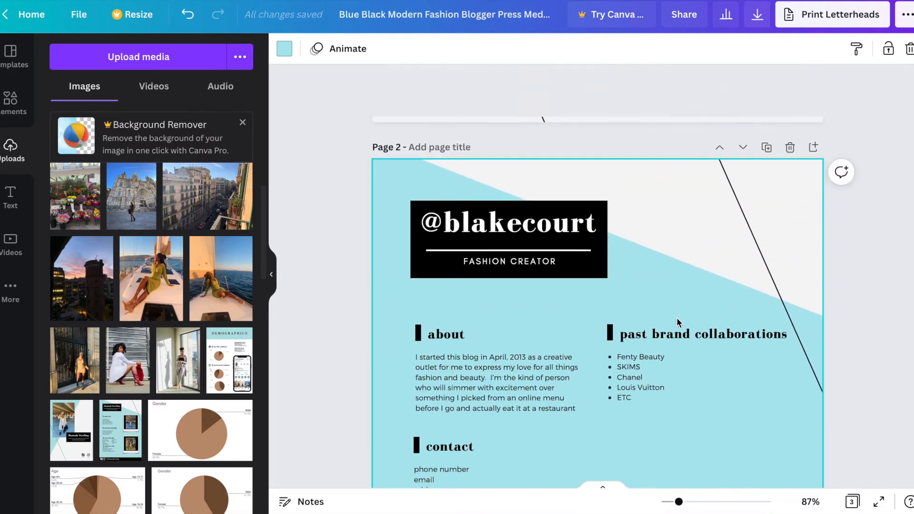
pyautogui.scroll(-10, 677, 323)
pyautogui.scroll(-14, 679, 322)
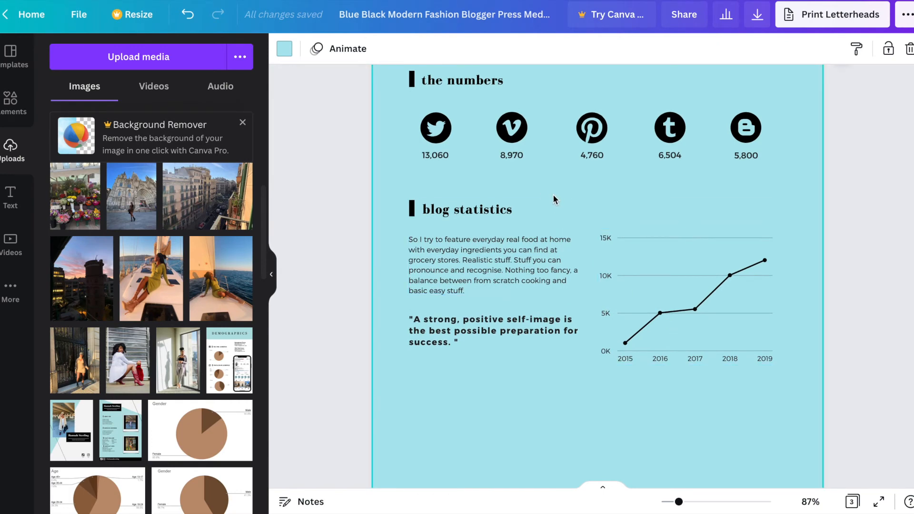
pyautogui.moveTo(386, 191); pyautogui.dragTo(766, 355)
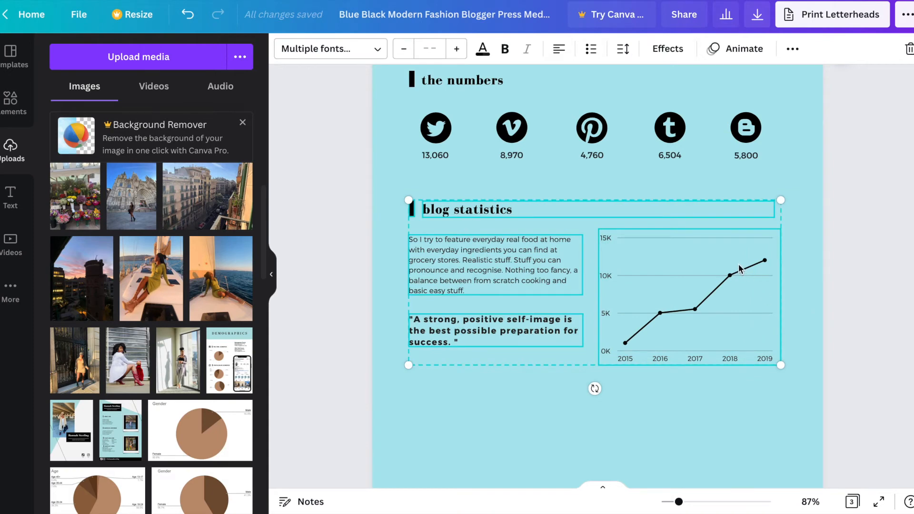
pyautogui.click(804, 244)
pyautogui.click(476, 80)
pyautogui.click(502, 76)
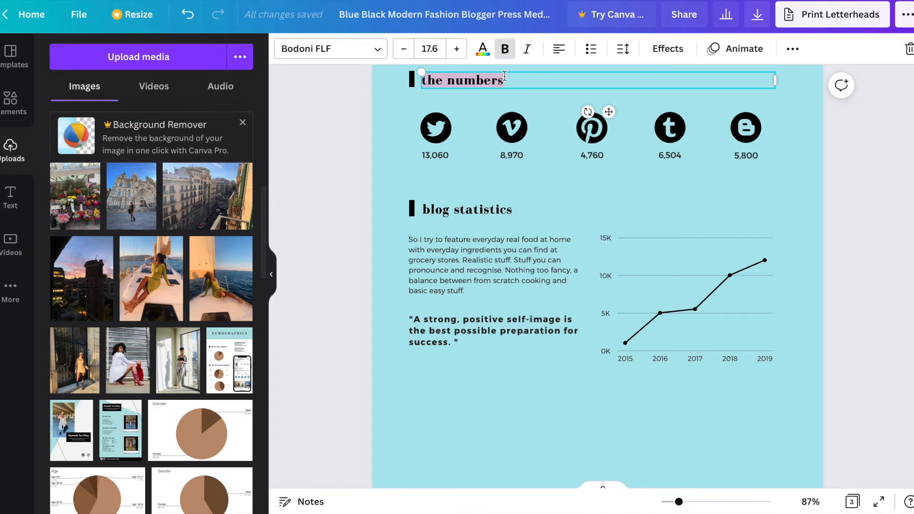
pyautogui.click(457, 188)
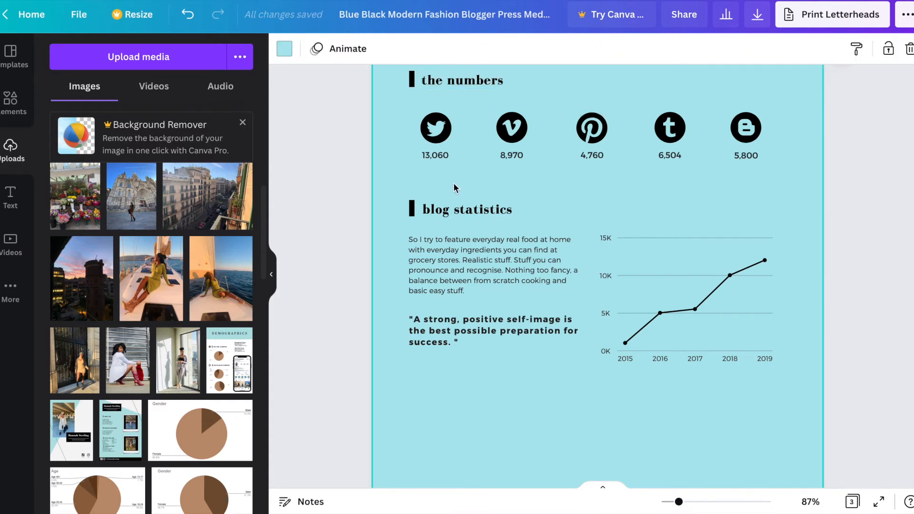
# - Replace the 'blog statistics' heading text with 'account insights'
pyautogui.click(445, 211)
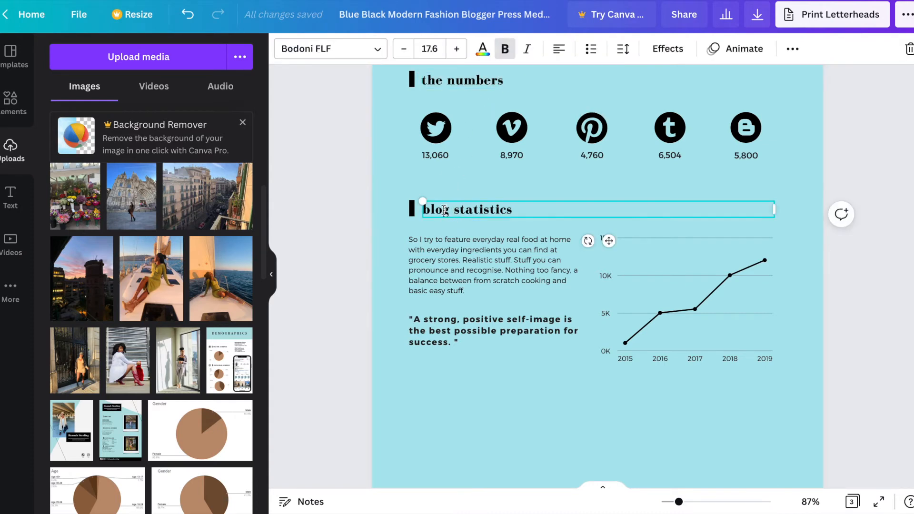
pyautogui.click(443, 210)
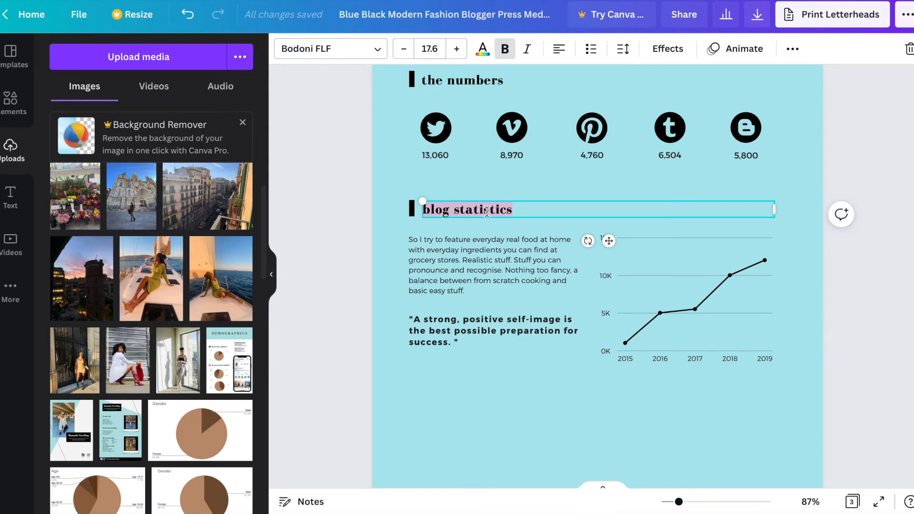
pyautogui.press('BackSpace')
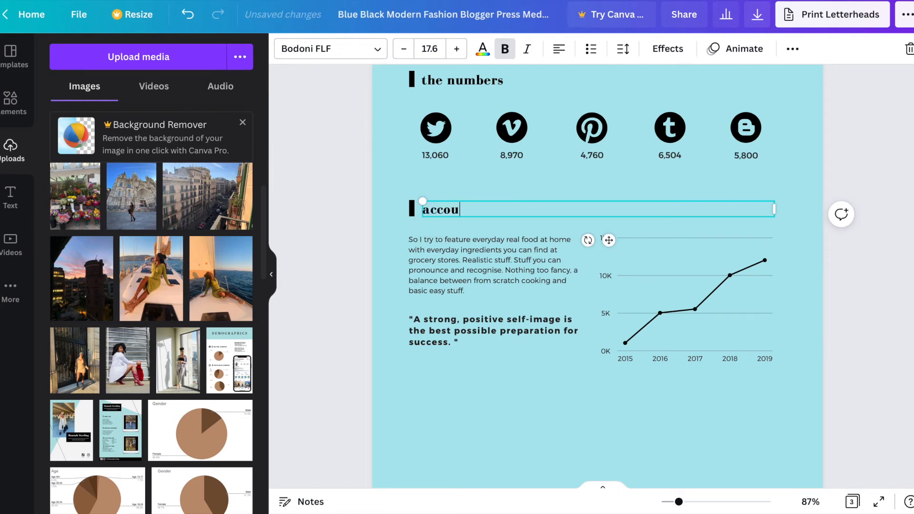
pyautogui.write('account insights')
pyautogui.click(457, 251)
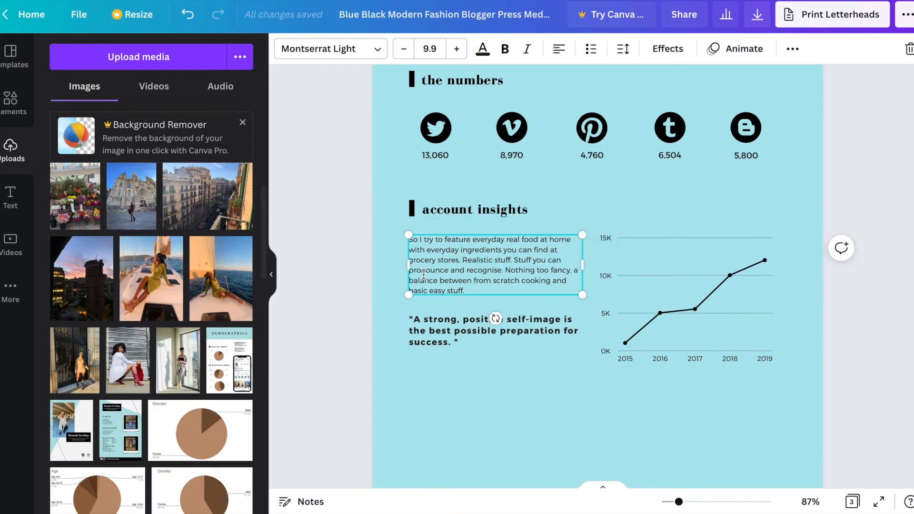
pyautogui.click(482, 388)
# - Delete the body paragraph under account insights, undoing an accidental three-element deletion
pyautogui.moveTo(395, 258); pyautogui.dragTo(696, 329)
pyautogui.press('Delete')
pyautogui.moveTo(246, 416)
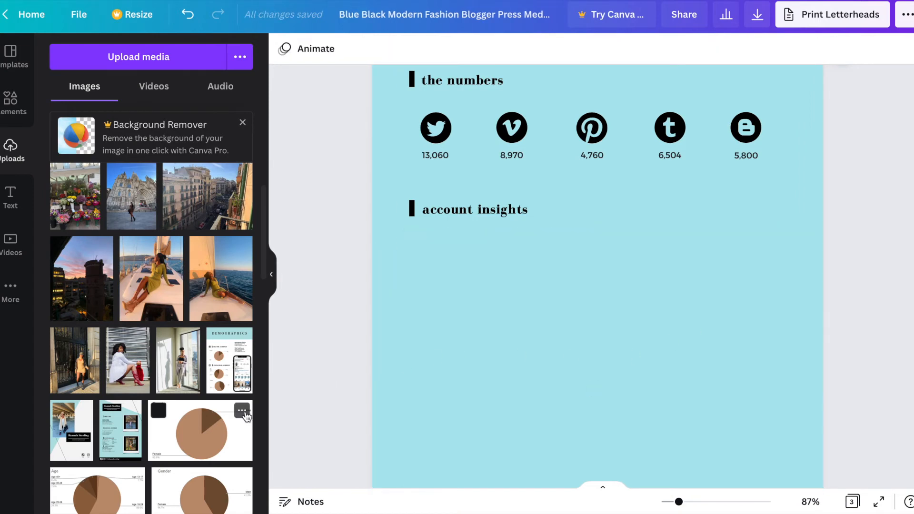
pyautogui.hotkey('ctrl', 'z')
pyautogui.click(514, 256)
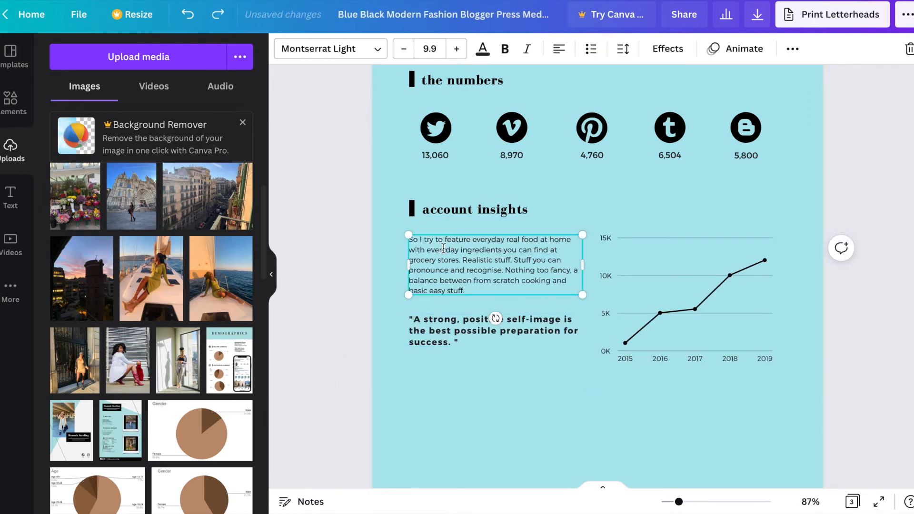
pyautogui.press('Delete')
# - Undo the accidental line chart deletion and quote move, then select the line chart
pyautogui.click(599, 280)
pyautogui.press('Delete')
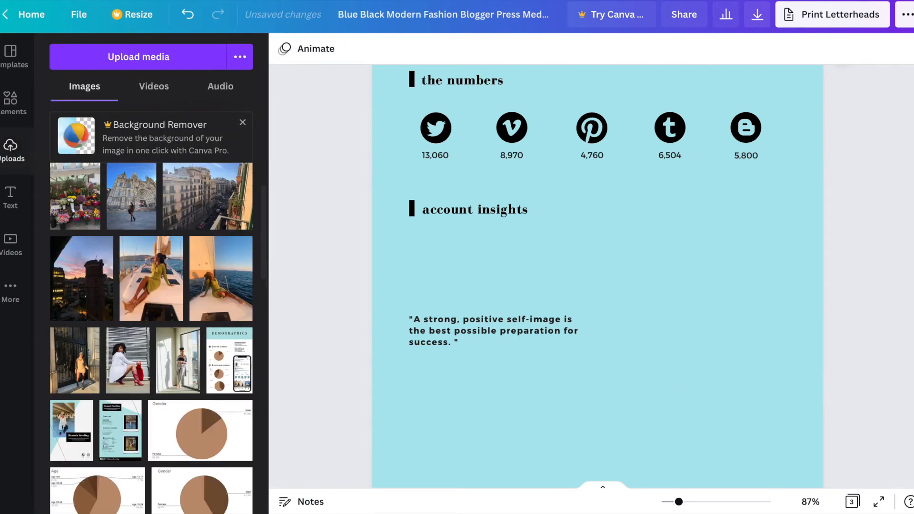
pyautogui.moveTo(493, 343); pyautogui.dragTo(489, 257)
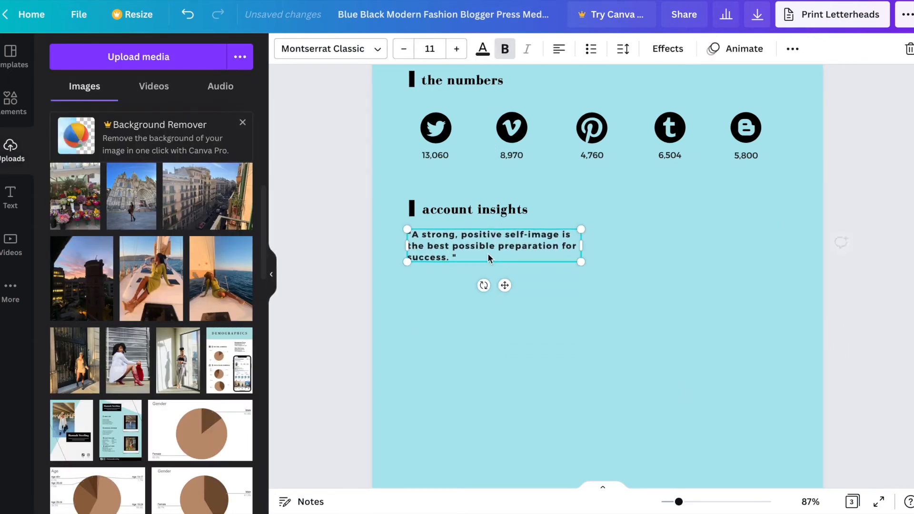
pyautogui.hotkey('ctrl', 'z')
pyautogui.hotkey('ctrl', 'z')
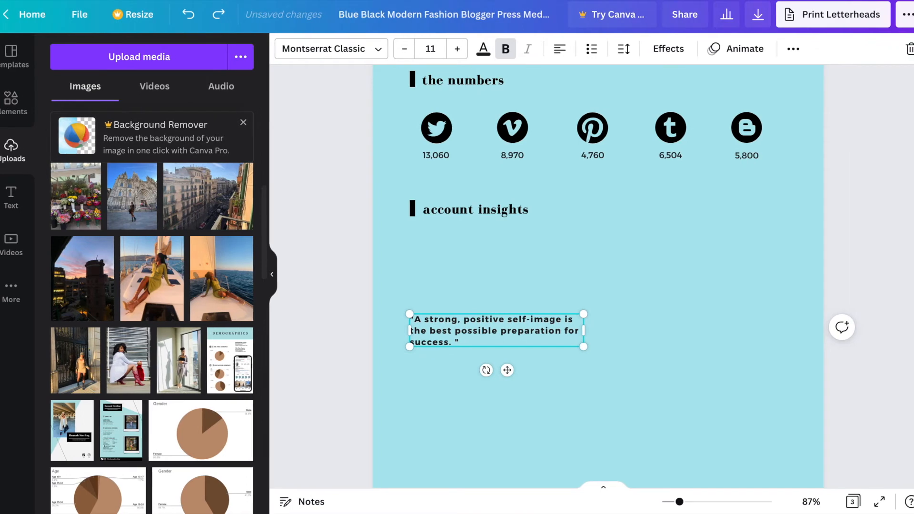
pyautogui.click(633, 308)
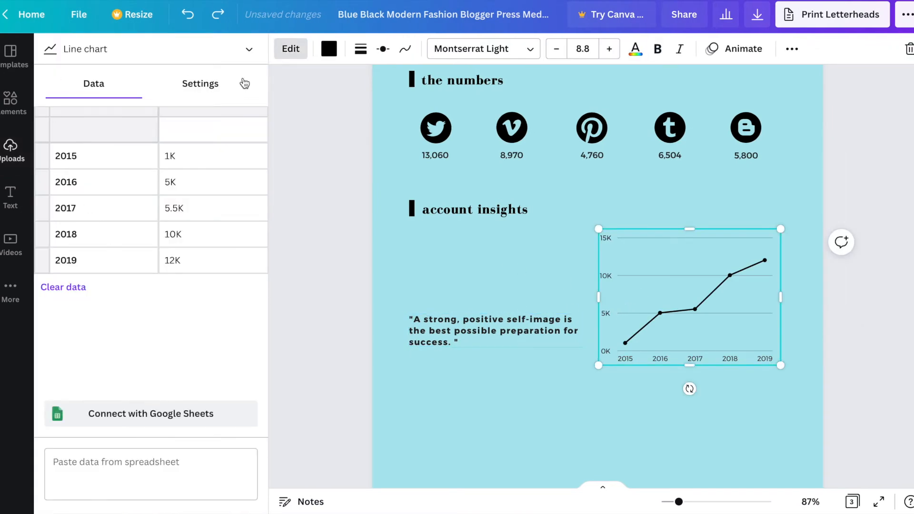
# - Switch the line chart to a pie chart and relabel the first rows female and male
pyautogui.click(249, 56)
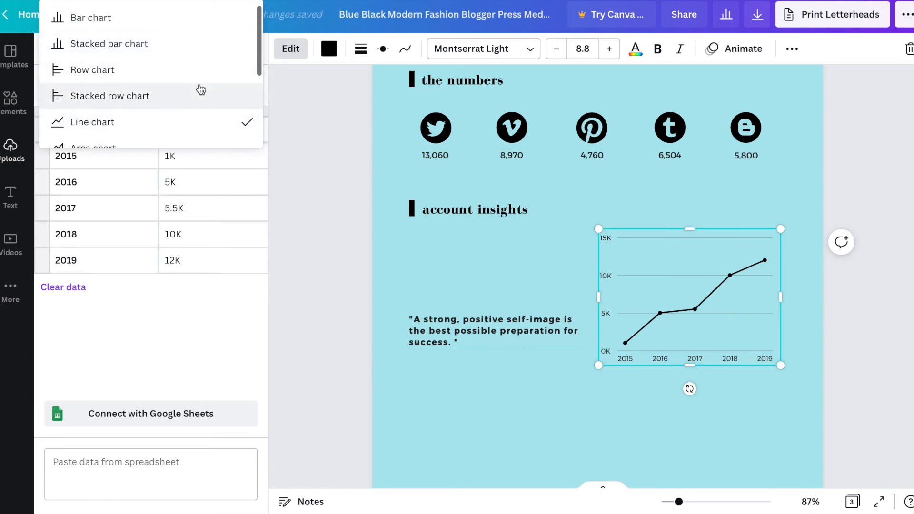
pyautogui.scroll(-3, 199, 88)
pyautogui.scroll(-1, 199, 91)
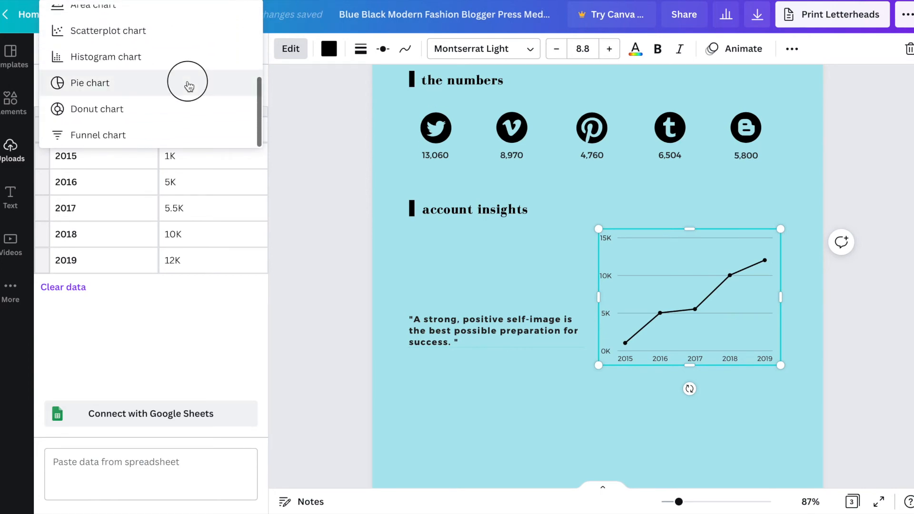
pyautogui.click(188, 83)
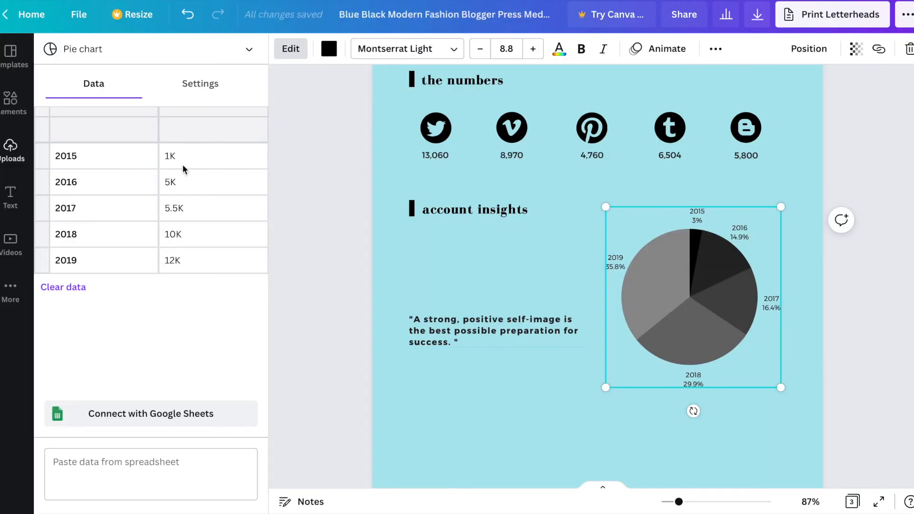
pyautogui.click(182, 164)
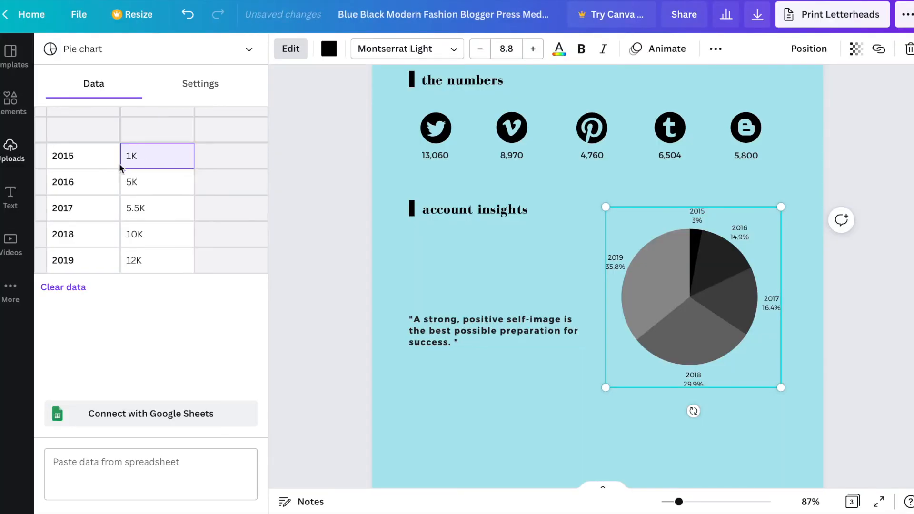
pyautogui.click(84, 162)
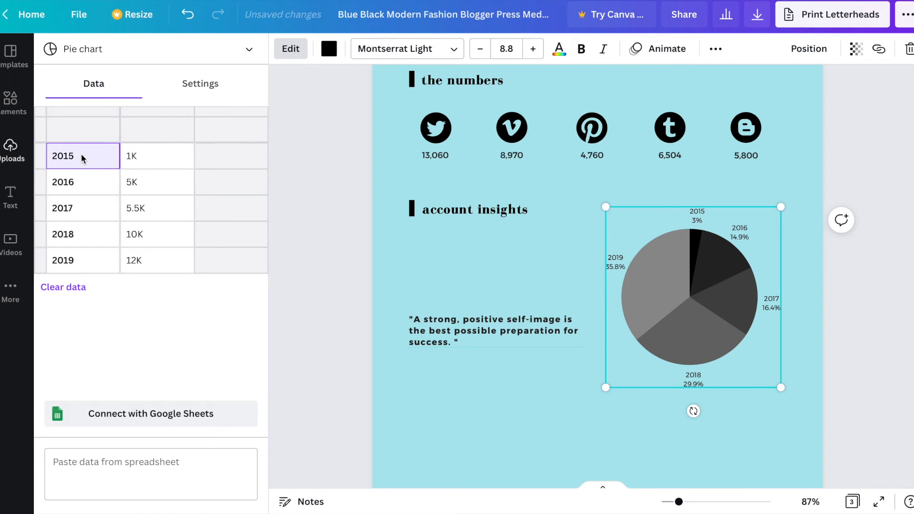
pyautogui.write('female')
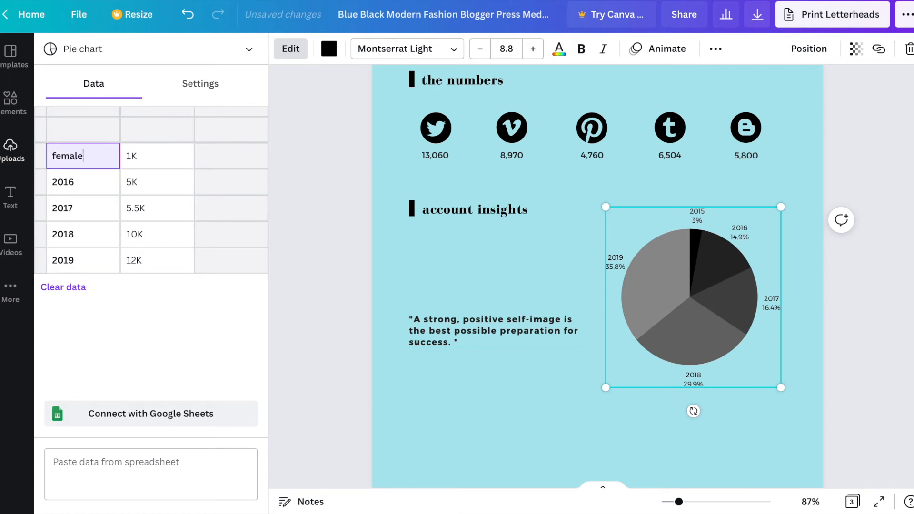
pyautogui.click(90, 183)
pyautogui.write('male')
pyautogui.click(91, 209)
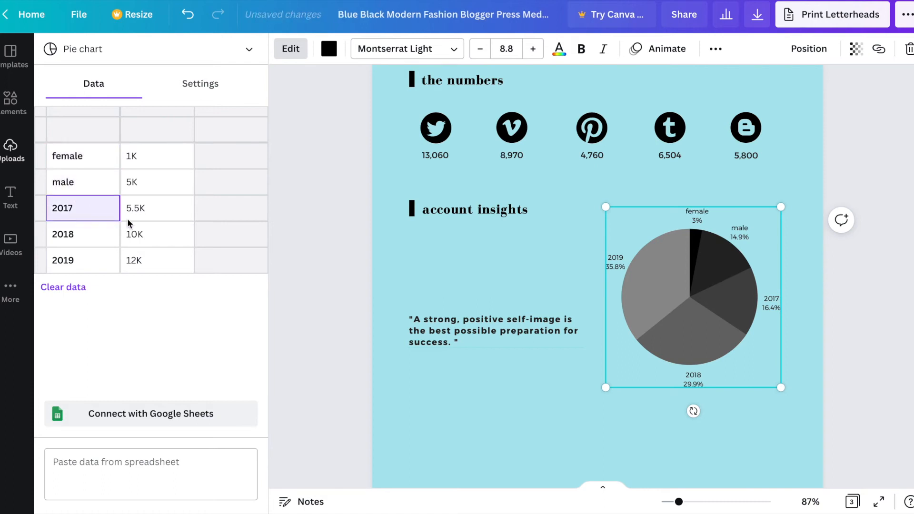
# - Clear the 2017, 2018 and 2019 rows from the chart data
pyautogui.click(182, 266)
pyautogui.click(76, 210)
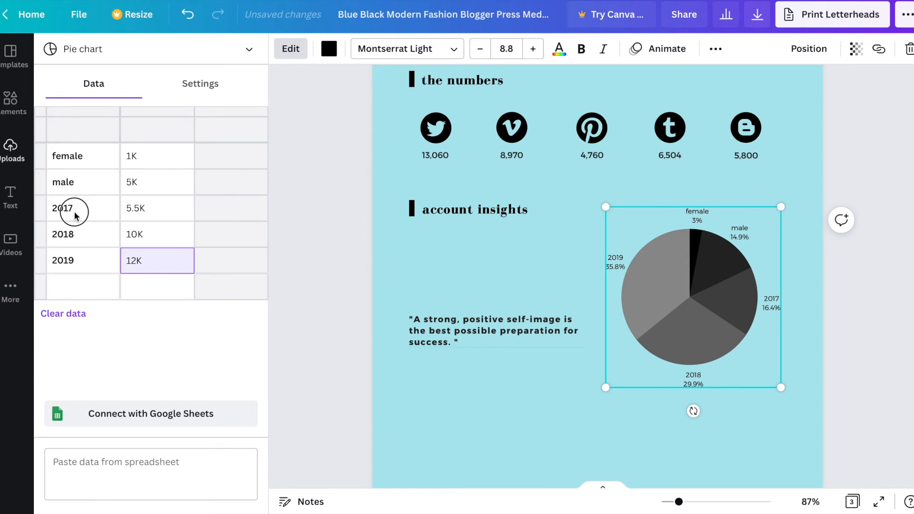
pyautogui.press('BackSpace')
pyautogui.click(132, 204)
pyautogui.press('BackSpace')
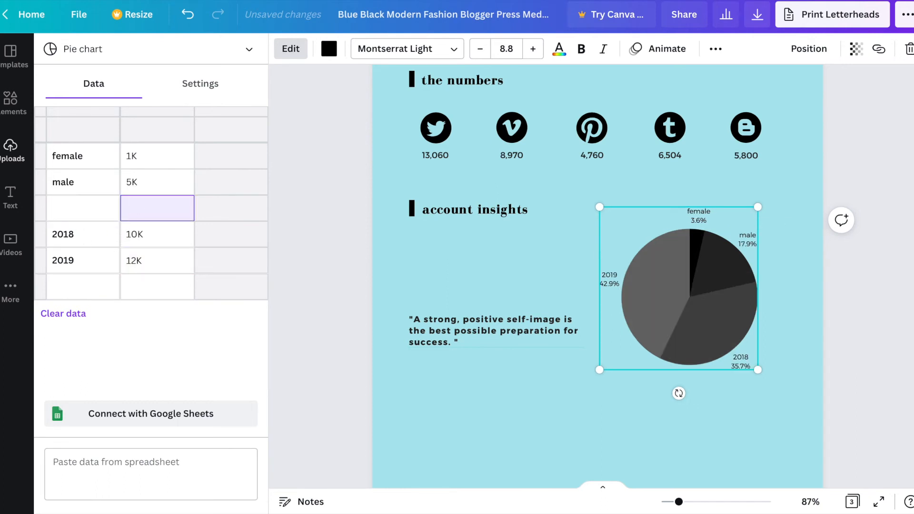
pyautogui.click(101, 232)
pyautogui.write('=')
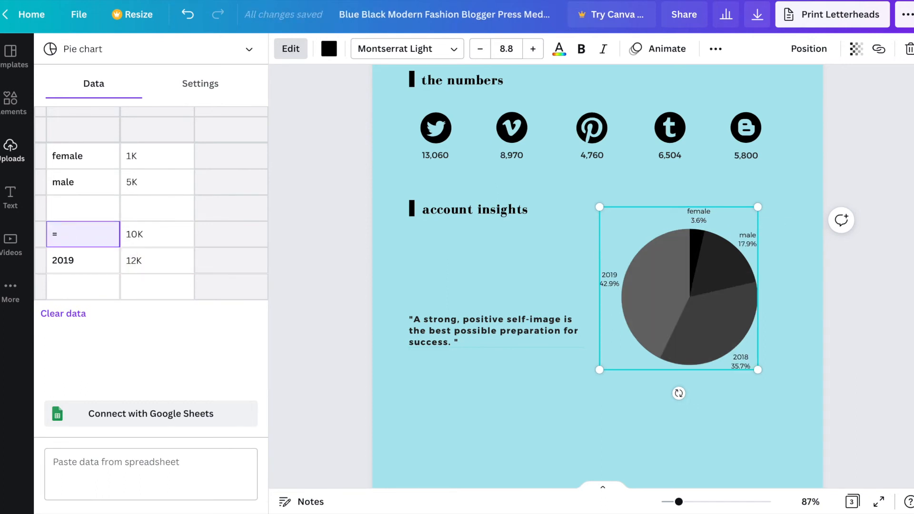
pyautogui.click(138, 242)
pyautogui.press('BackSpace')
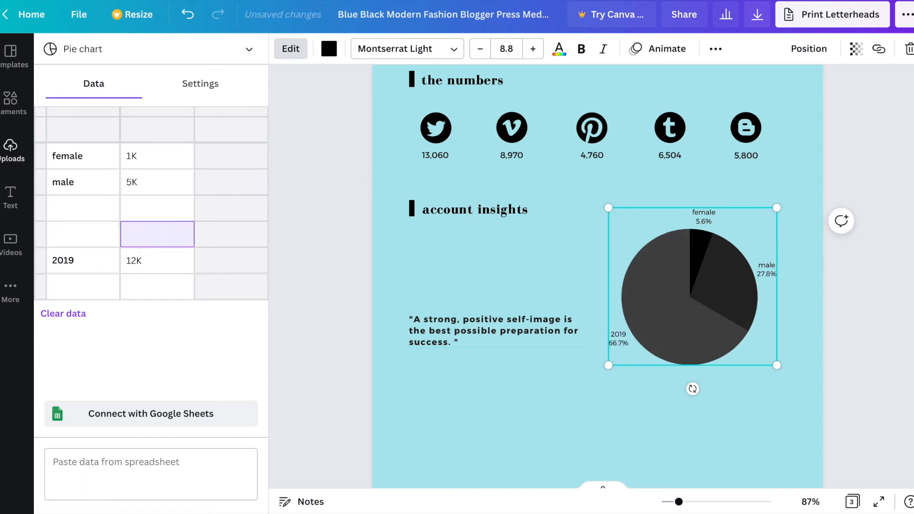
pyautogui.click(104, 257)
pyautogui.press('BackSpace')
pyautogui.click(129, 267)
pyautogui.press('BackSpace')
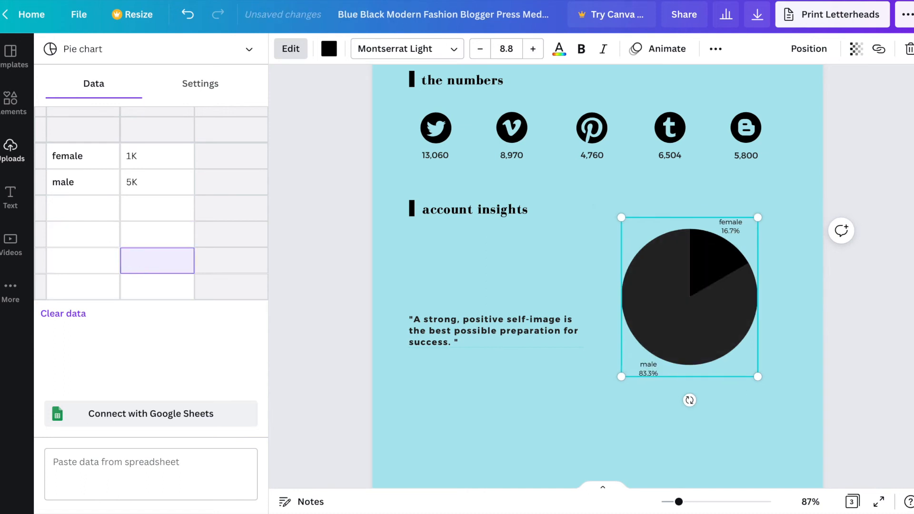
# - Enter 60 for female and 40 for male in the chart data
pyautogui.click(141, 158)
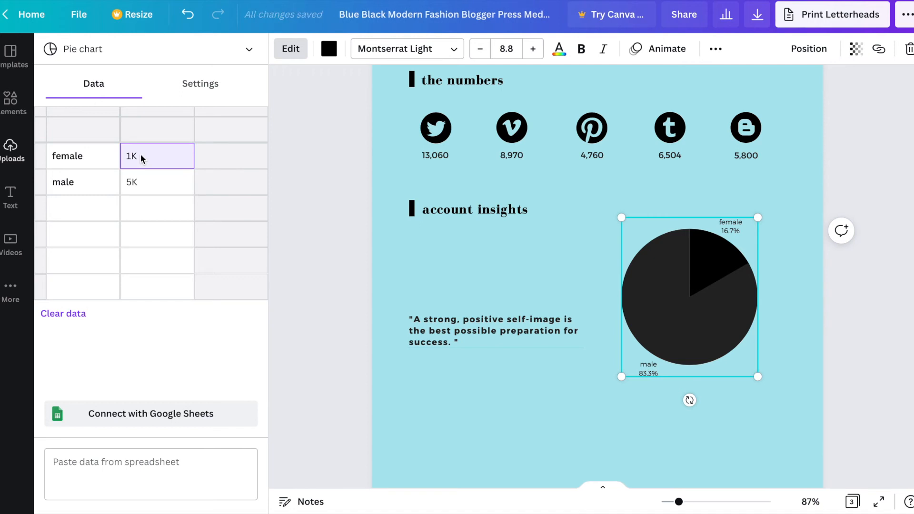
pyautogui.write('60')
pyautogui.click(151, 185)
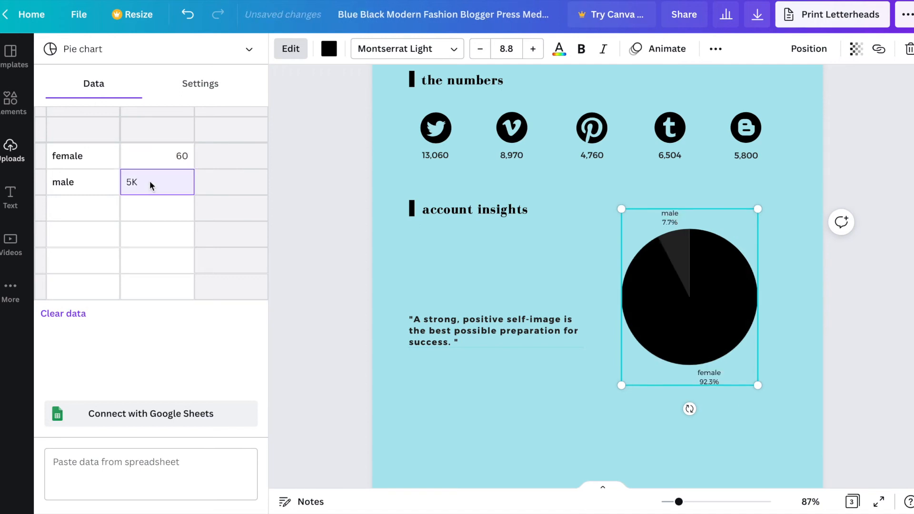
pyautogui.click(172, 359)
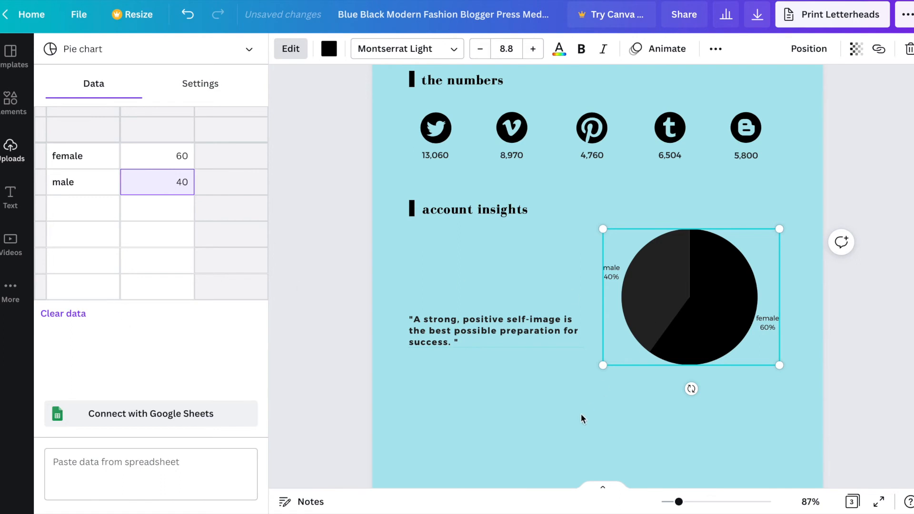
# - Colour the pie chart brown and place it at the left below account insights
pyautogui.click(329, 49)
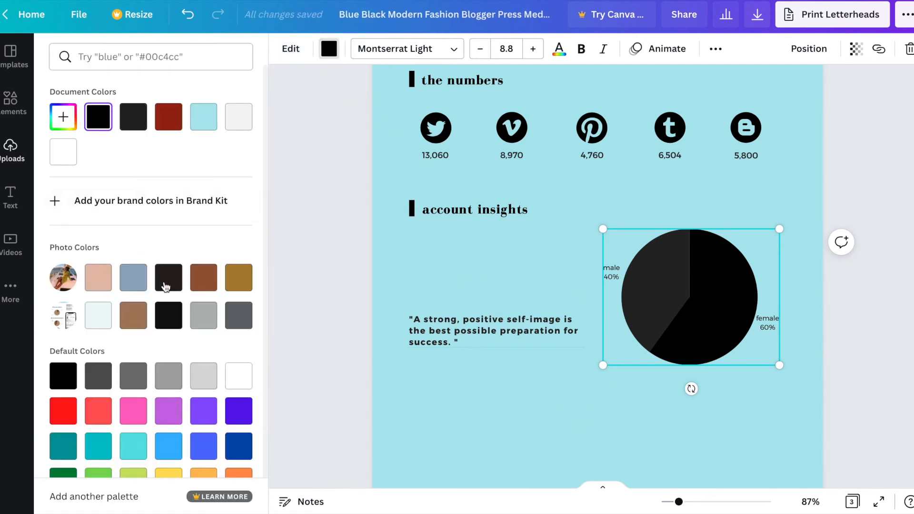
pyautogui.click(133, 315)
pyautogui.press('Escape')
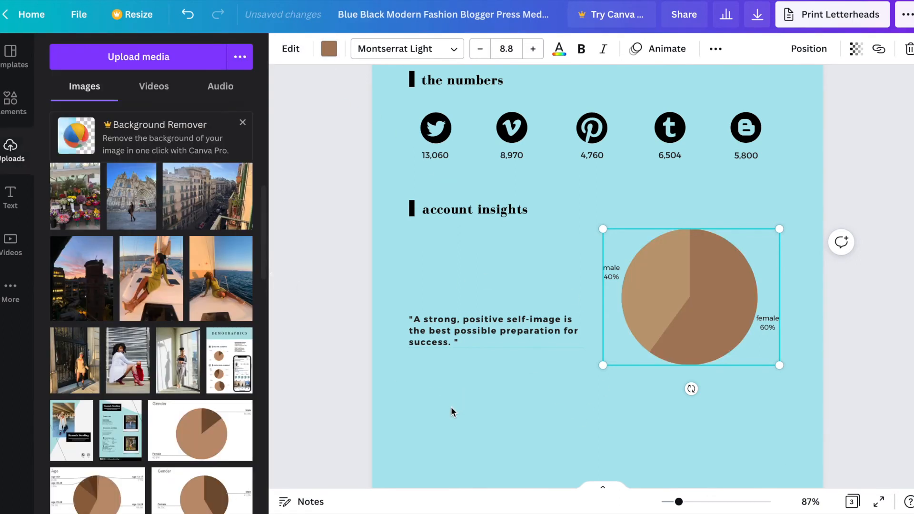
pyautogui.click(450, 406)
pyautogui.click(456, 334)
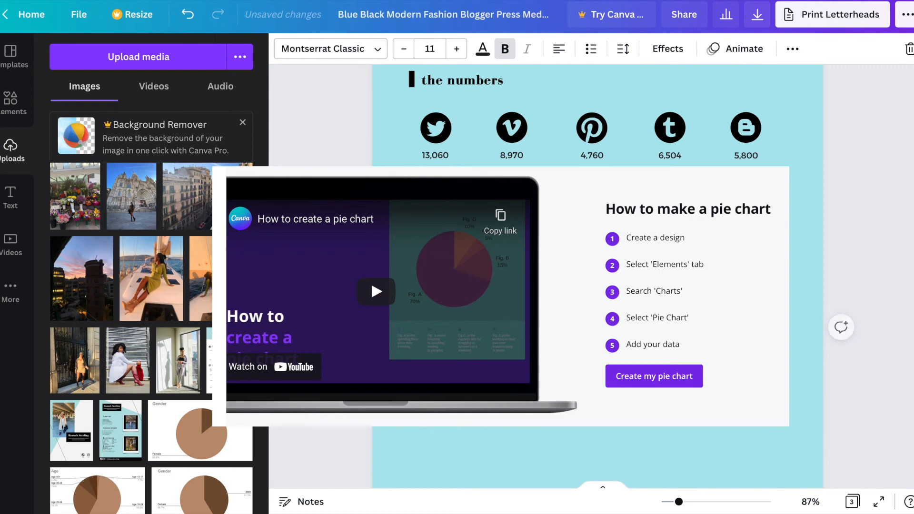
pyautogui.moveTo(439, 253); pyautogui.dragTo(438, 251)
pyautogui.moveTo(498, 311); pyautogui.dragTo(498, 349)
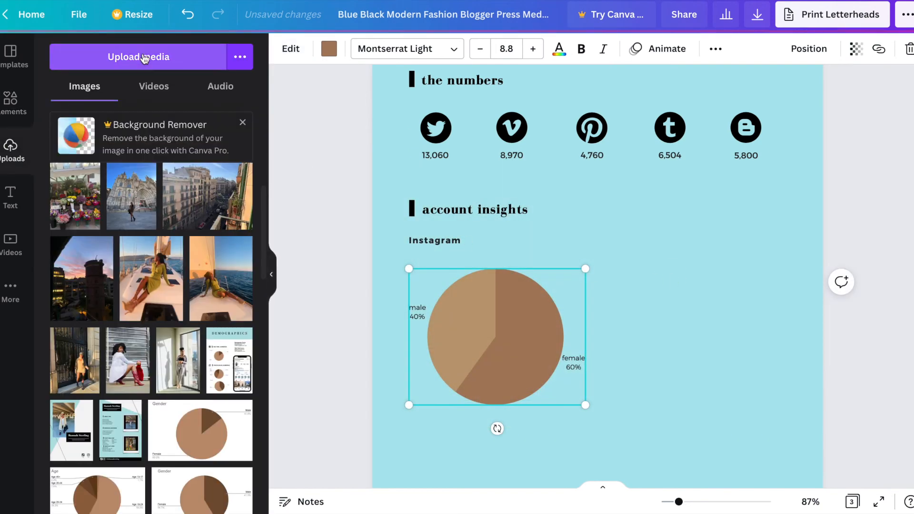
# - Replace the iphone mockup Elements search with a 'pie chart' search
pyautogui.scroll(-3, 67, 219)
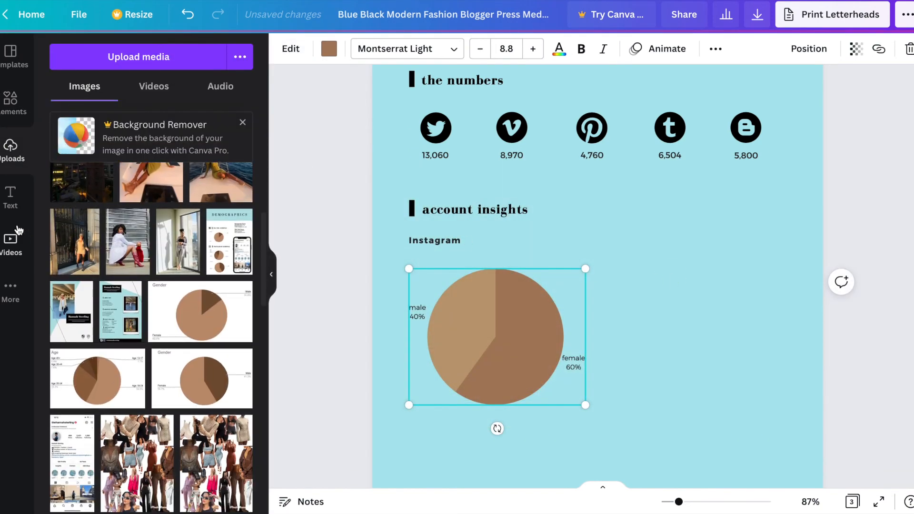
pyautogui.click(10, 100)
pyautogui.click(188, 57)
pyautogui.click(219, 56)
pyautogui.write('pie chart')
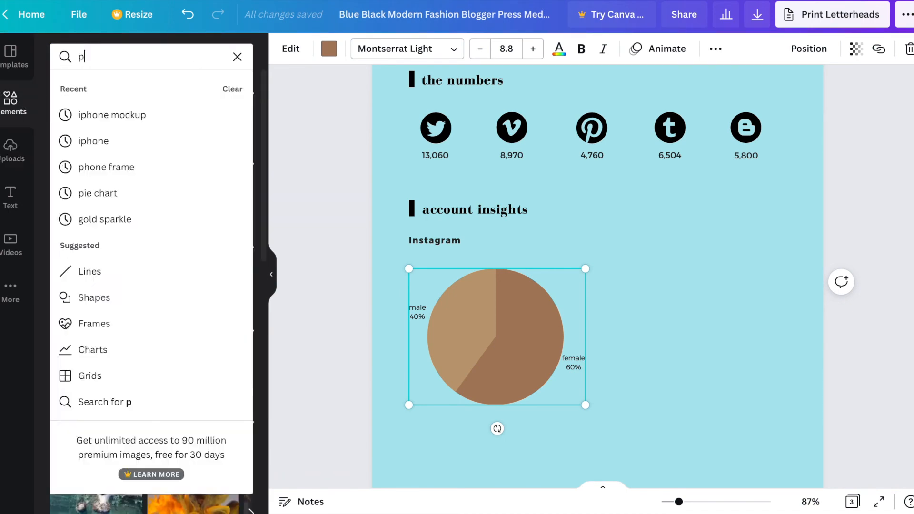
pyautogui.press('Return')
pyautogui.scroll(-2, 478, 336)
pyautogui.click(478, 336)
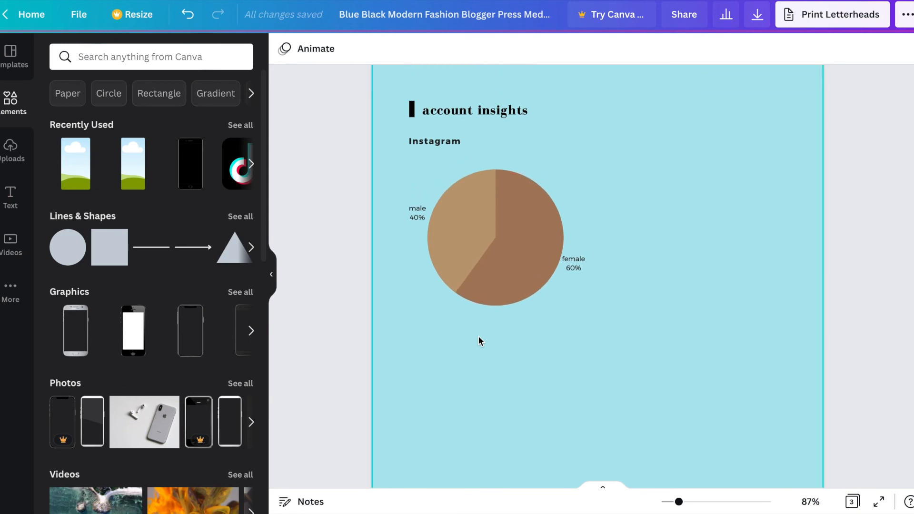
# - Scroll up from page 3 to the page 1 cover with the blake court title
pyautogui.scroll(5, 478, 335)
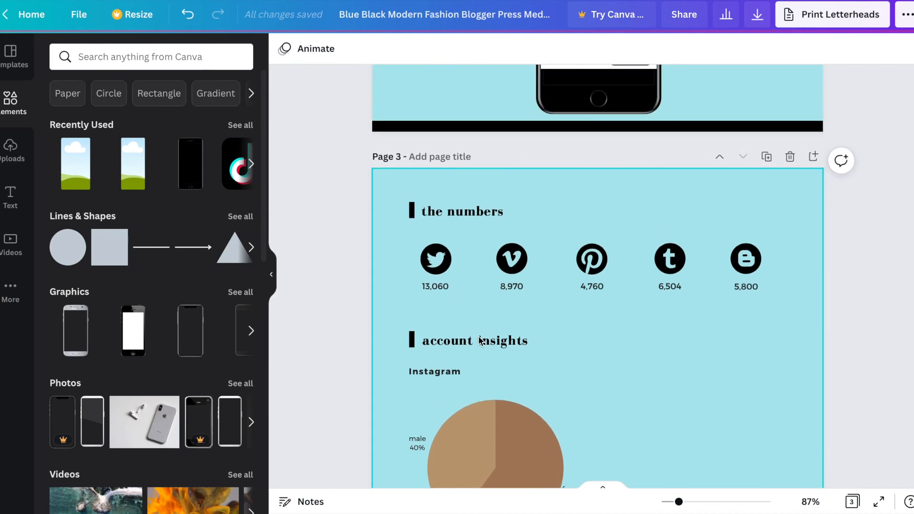
pyautogui.scroll(1, 479, 336)
pyautogui.scroll(-6, 479, 336)
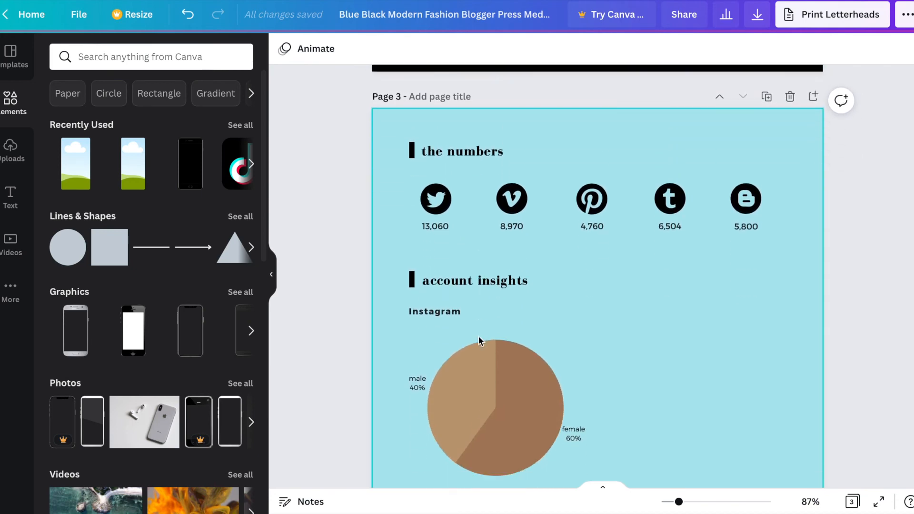
pyautogui.scroll(-2, 478, 336)
pyautogui.scroll(14, 478, 336)
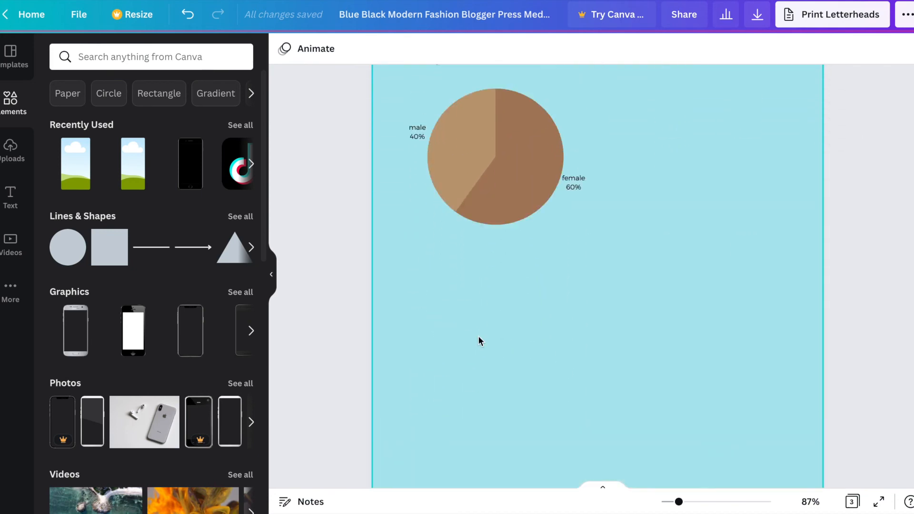
pyautogui.scroll(-7, 478, 341)
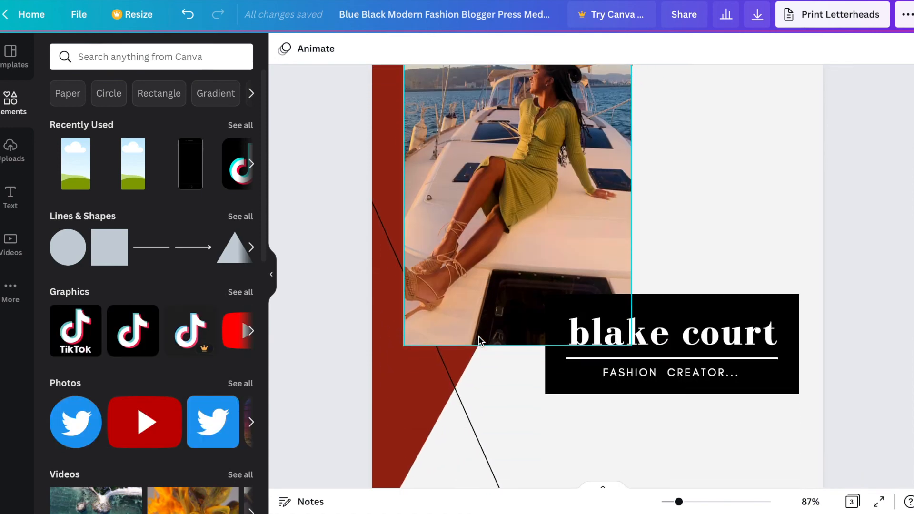
# - Rename the design to 'Blake Court Media Kit'
pyautogui.click(906, 15)
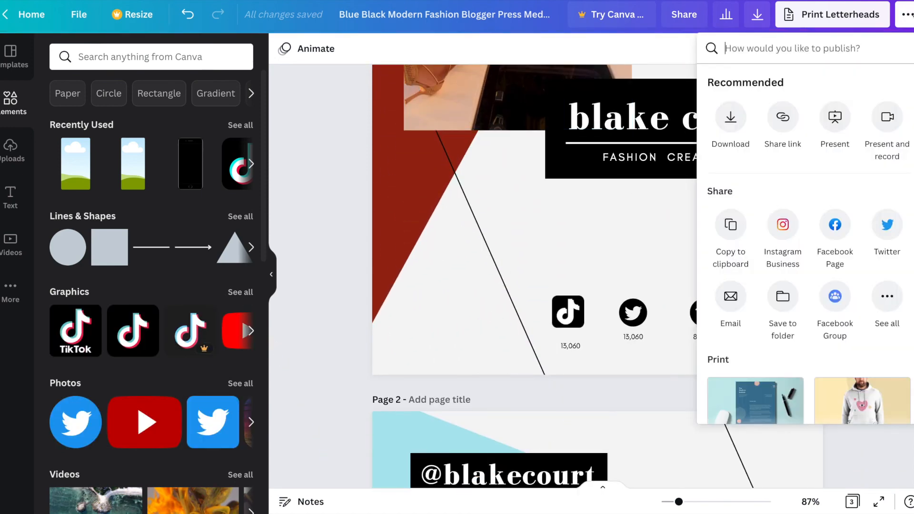
pyautogui.click(730, 118)
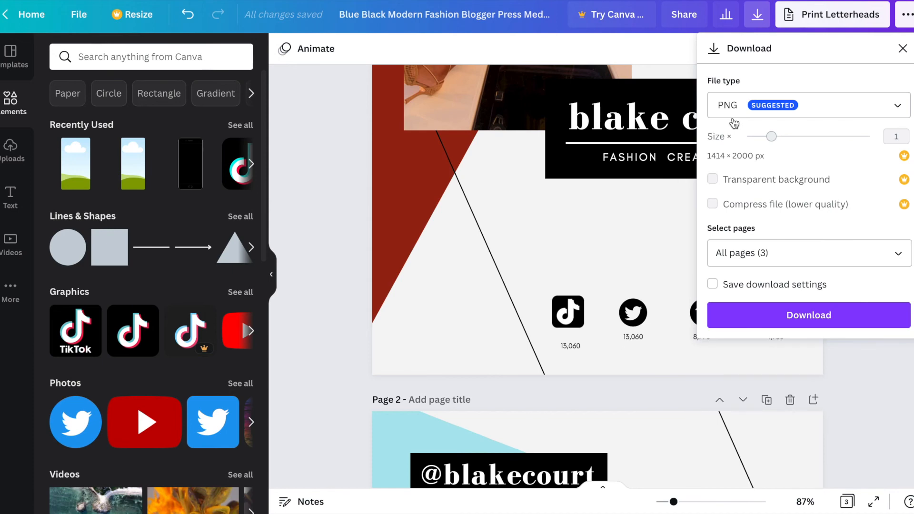
pyautogui.click(570, 281)
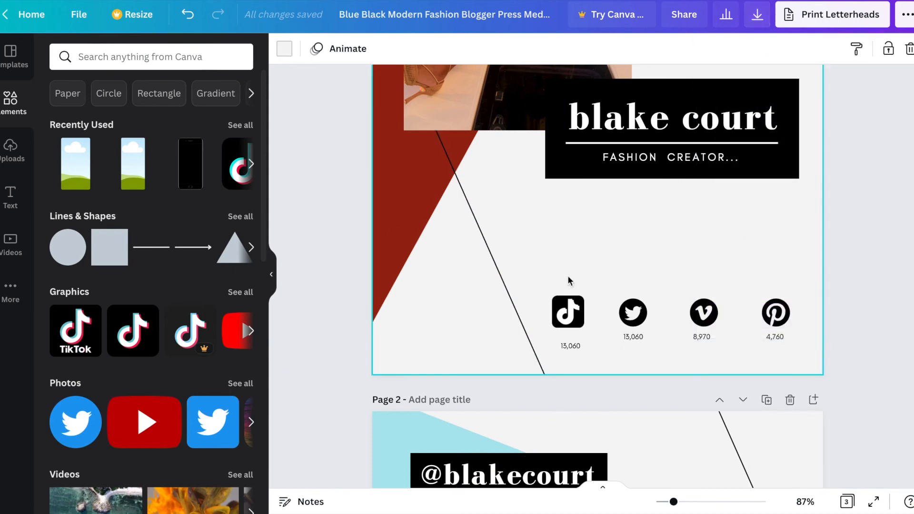
pyautogui.click(495, 7)
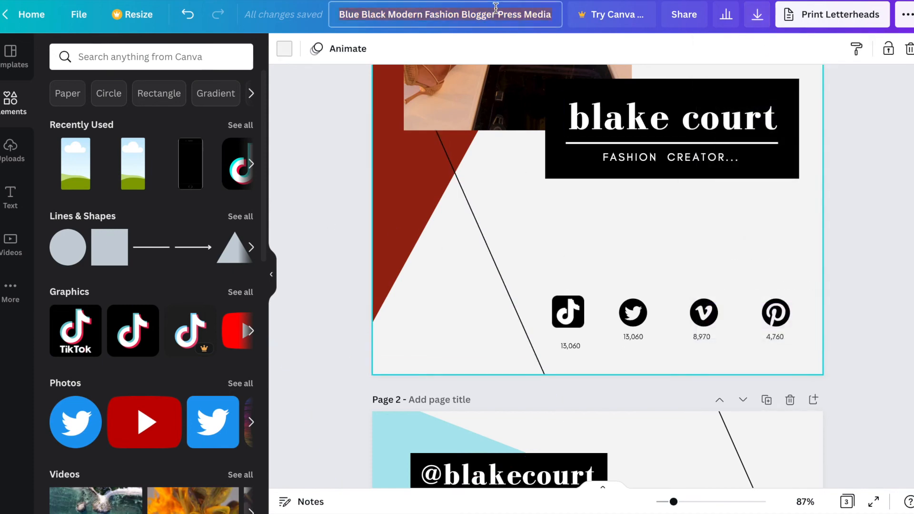
pyautogui.write('Blac')
pyautogui.press('BackSpace')
pyautogui.write('ke')
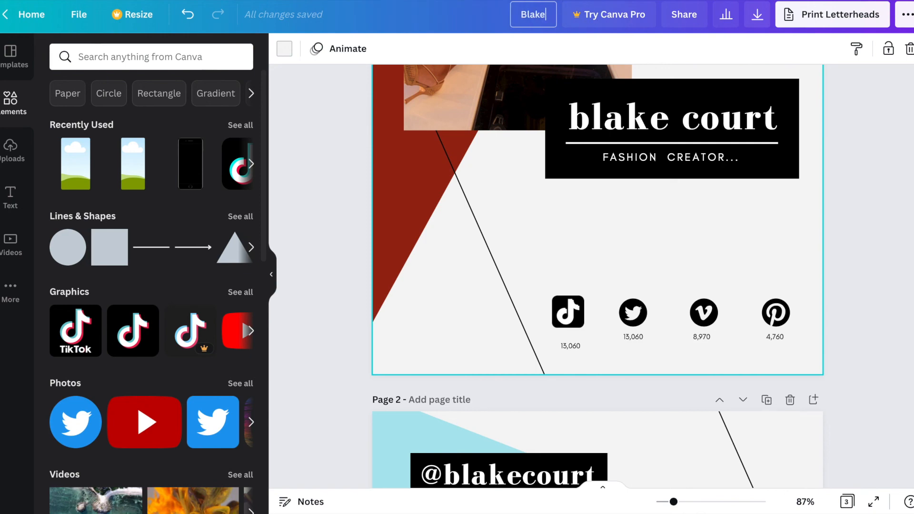
pyautogui.write(' Court Media Kit')
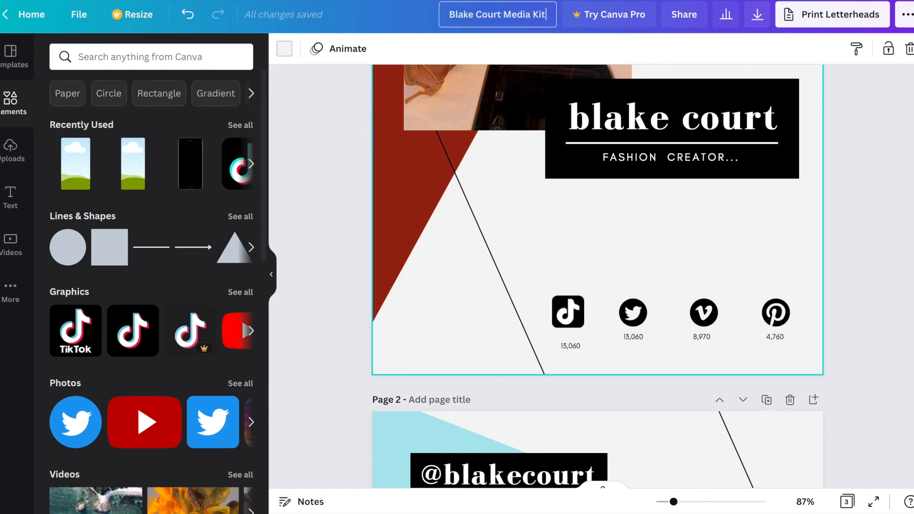
pyautogui.press('Return')
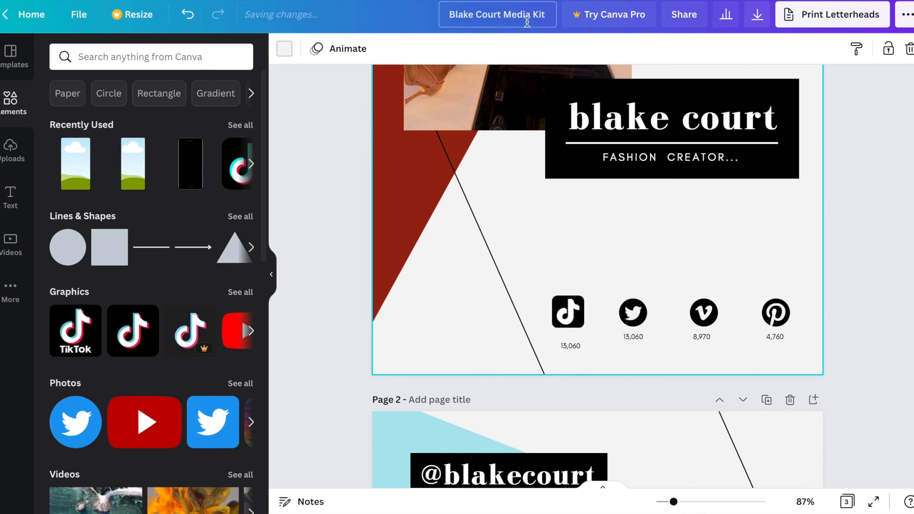
# - Set the download file type to PDF Print
pyautogui.click(906, 21)
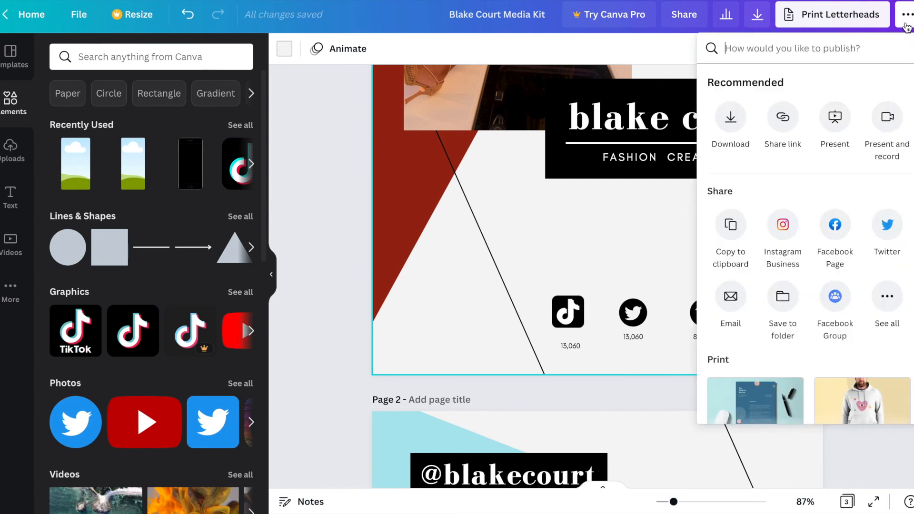
pyautogui.click(731, 119)
pyautogui.click(738, 109)
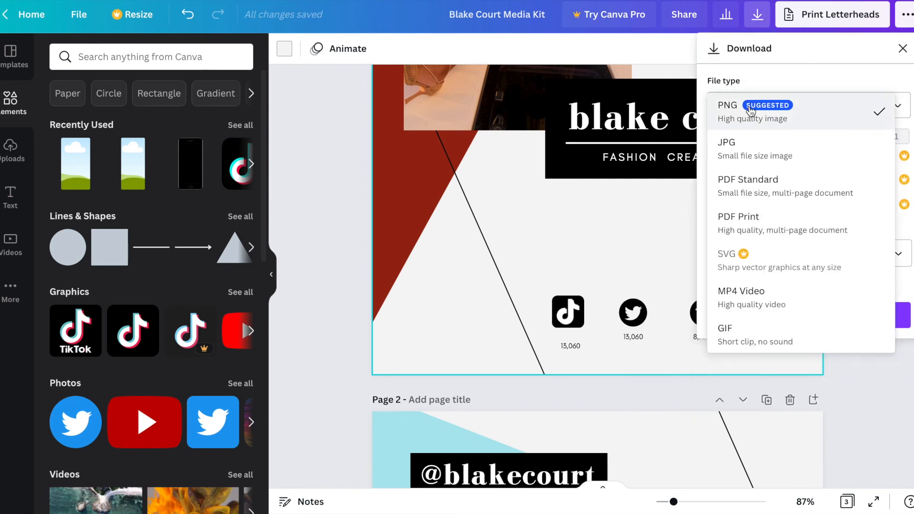
pyautogui.click(737, 237)
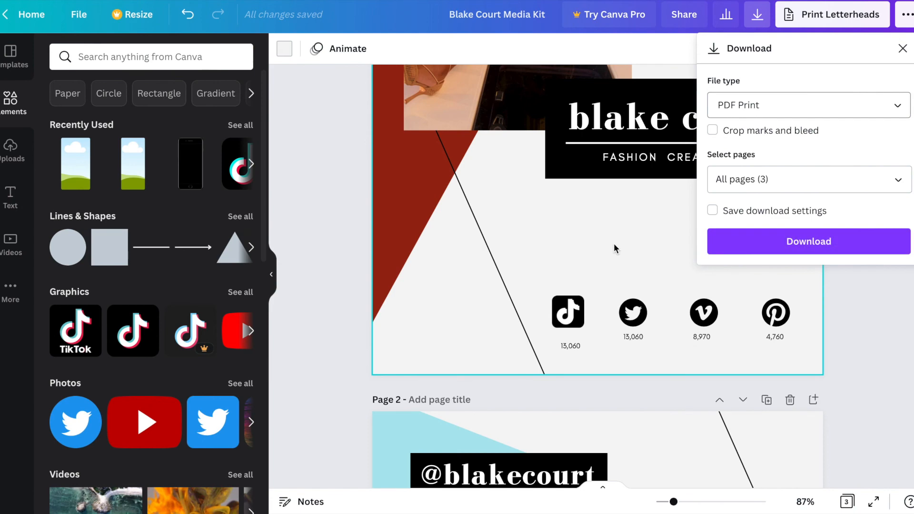
pyautogui.click(653, 268)
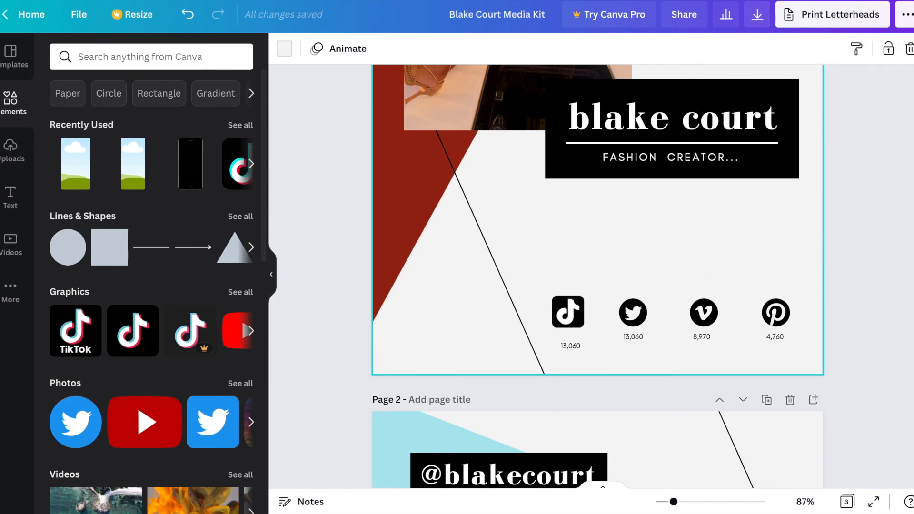
pyautogui.moveTo(694, 490)
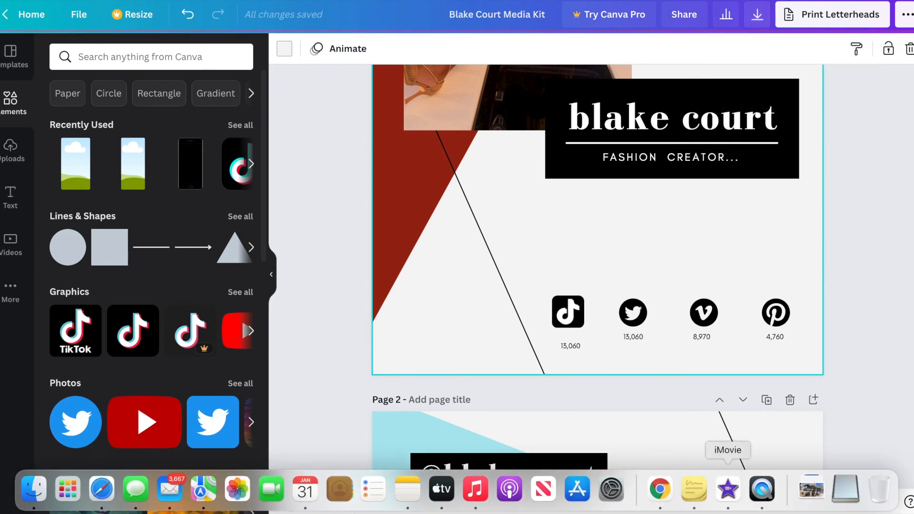
pyautogui.rightClick(763, 495)
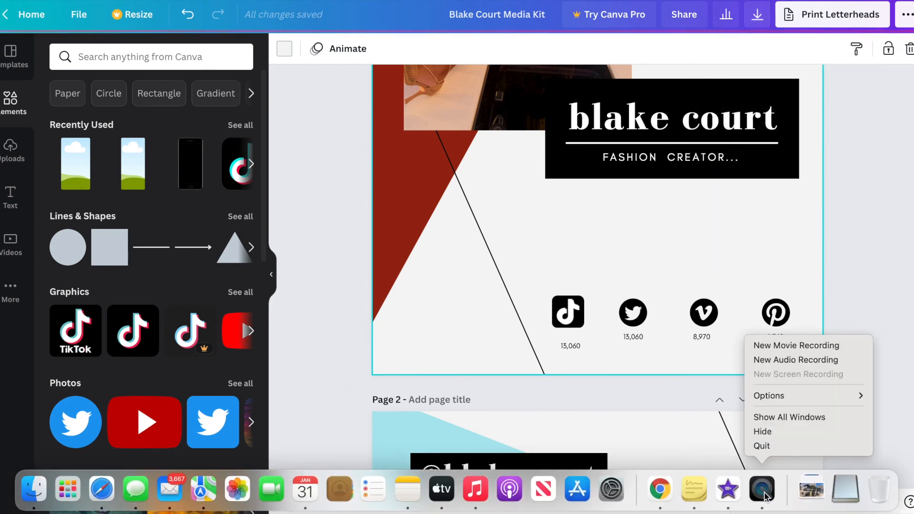
pyautogui.click(705, 453)
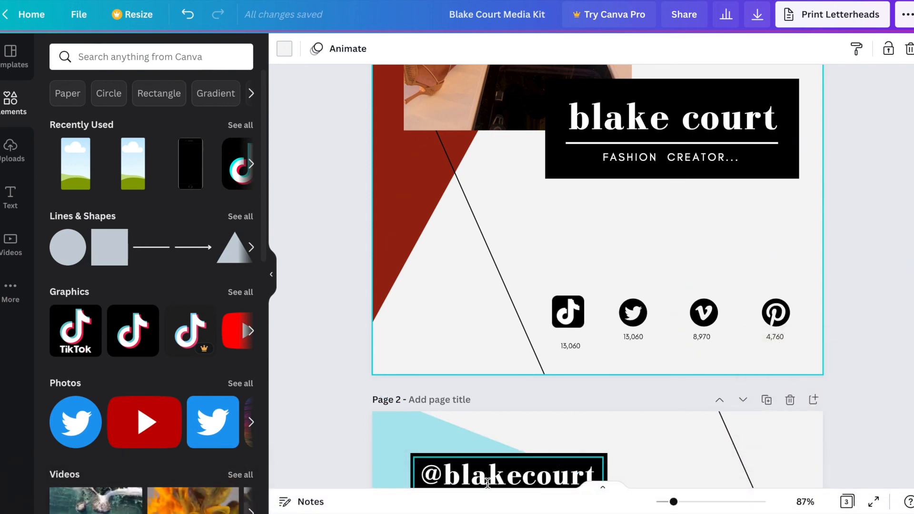
pyautogui.click(492, 461)
pyautogui.click(306, 343)
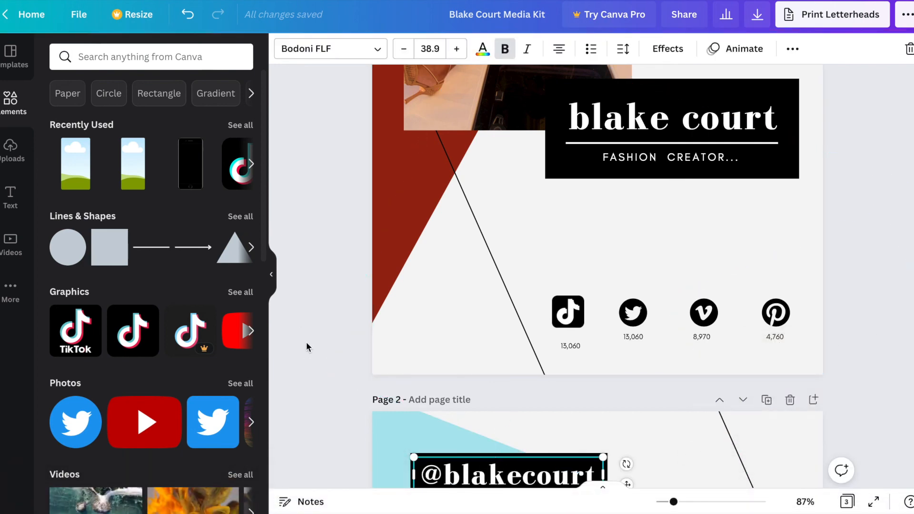
pyautogui.press('super+l')
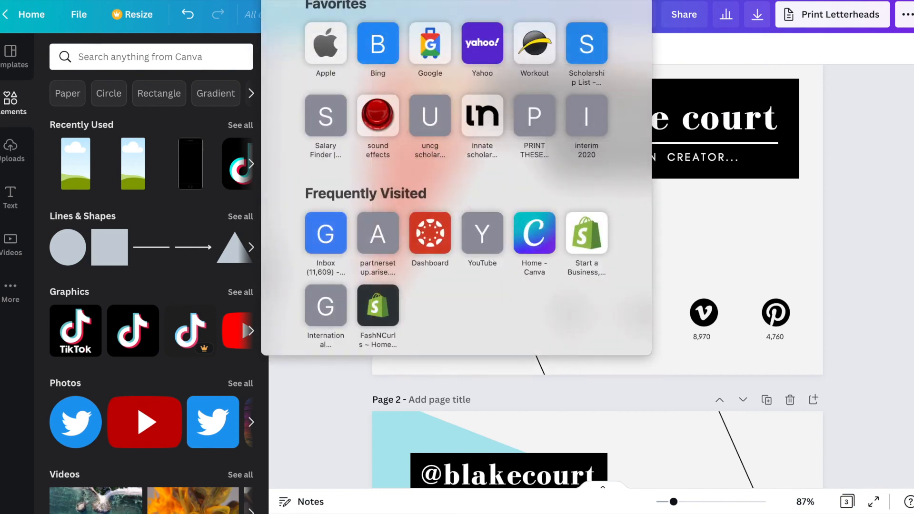
pyautogui.press('Escape')
pyautogui.press('Escape')
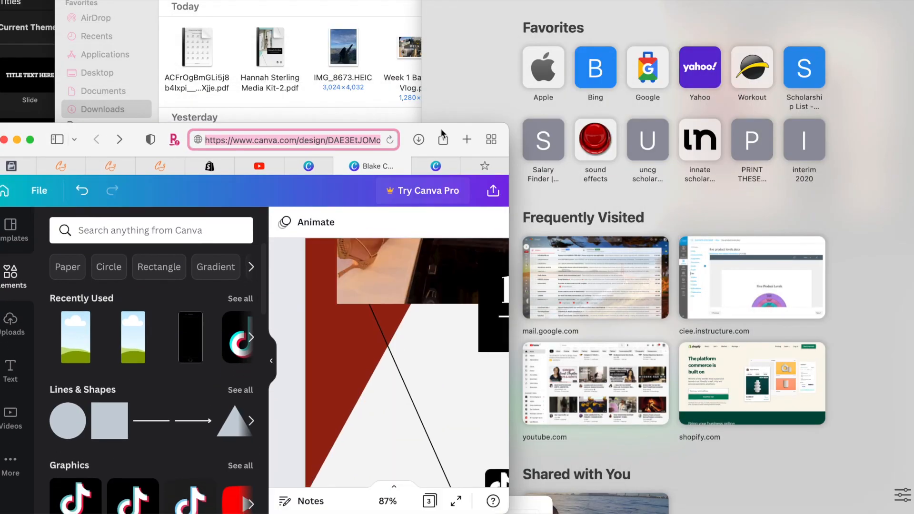
pyautogui.click(30, 140)
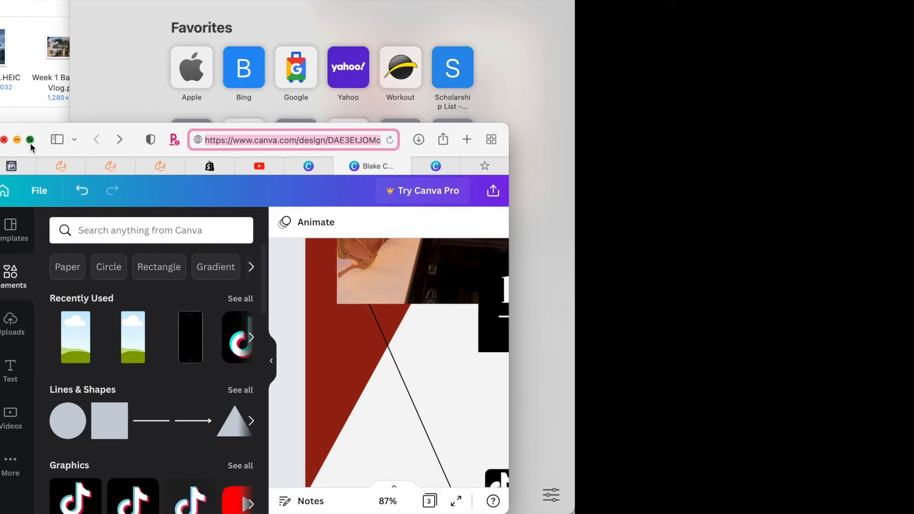